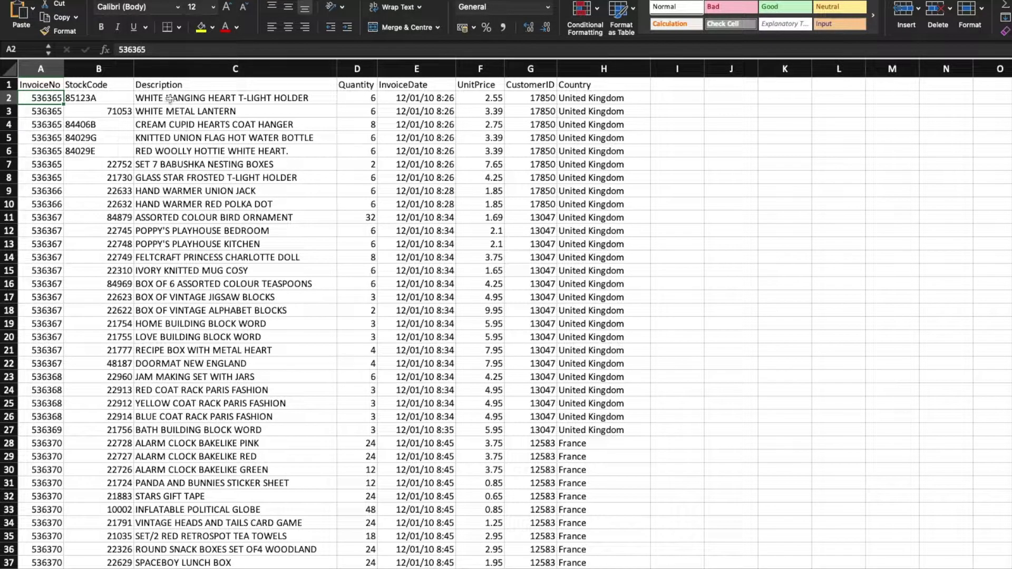
Examine each field of the first invoice record in row 2, from StockCode to Country
{"action": "left_click", "coordinate": [168, 99]}
{"action": "left_click", "coordinate": [108, 100]}
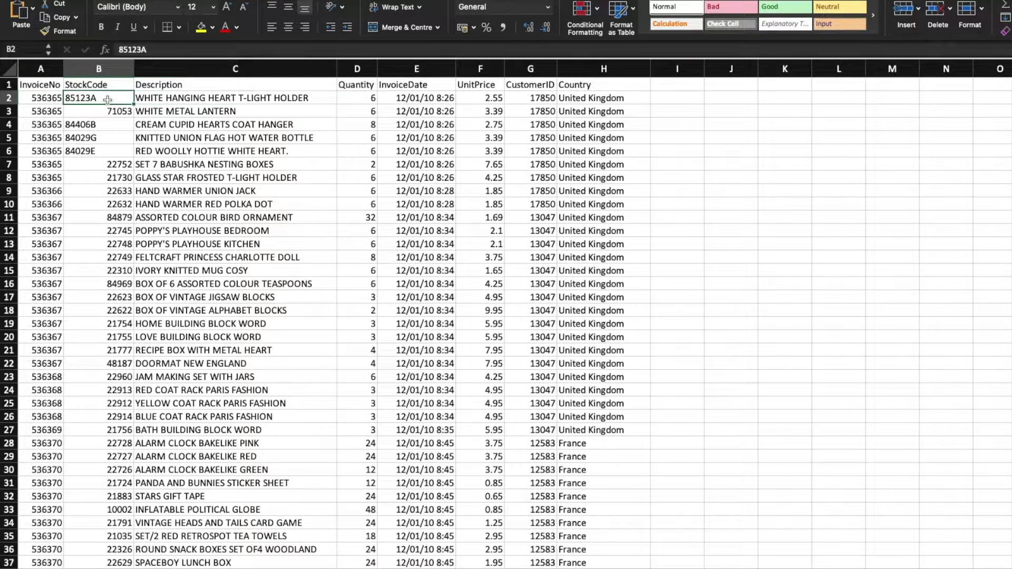
{"action": "left_click", "coordinate": [168, 101]}
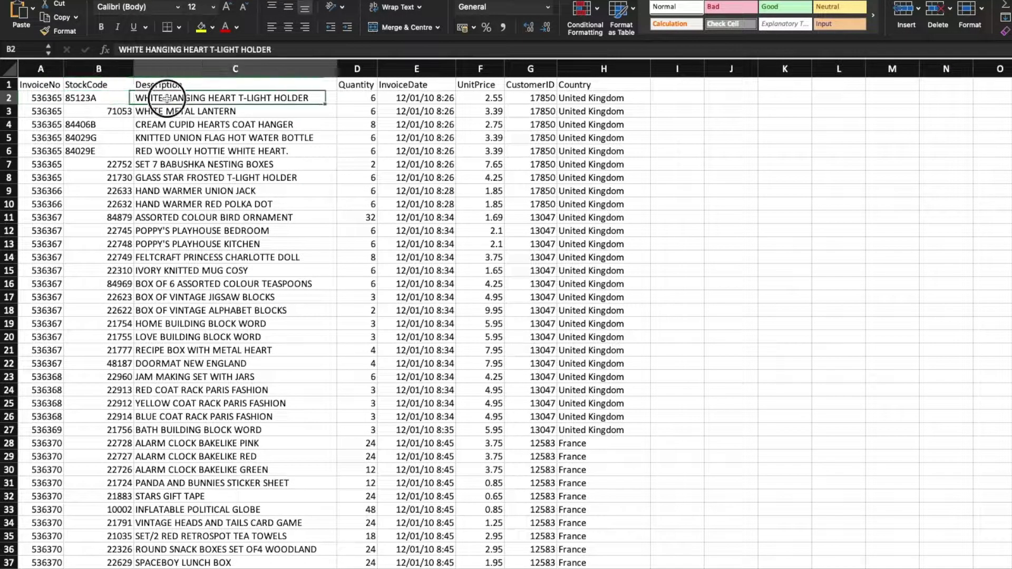
{"action": "left_click", "coordinate": [366, 98]}
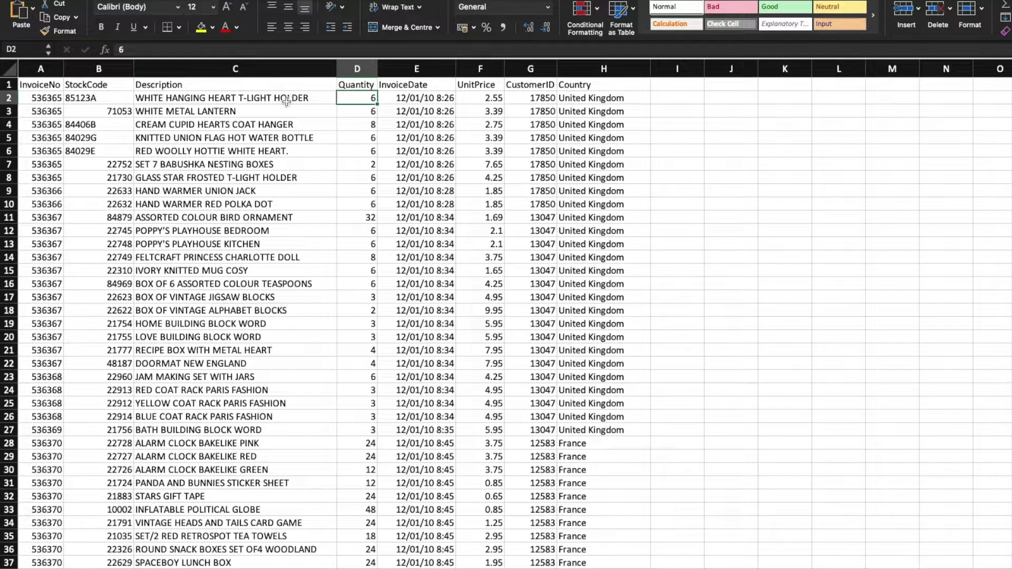
{"action": "left_click", "coordinate": [421, 98]}
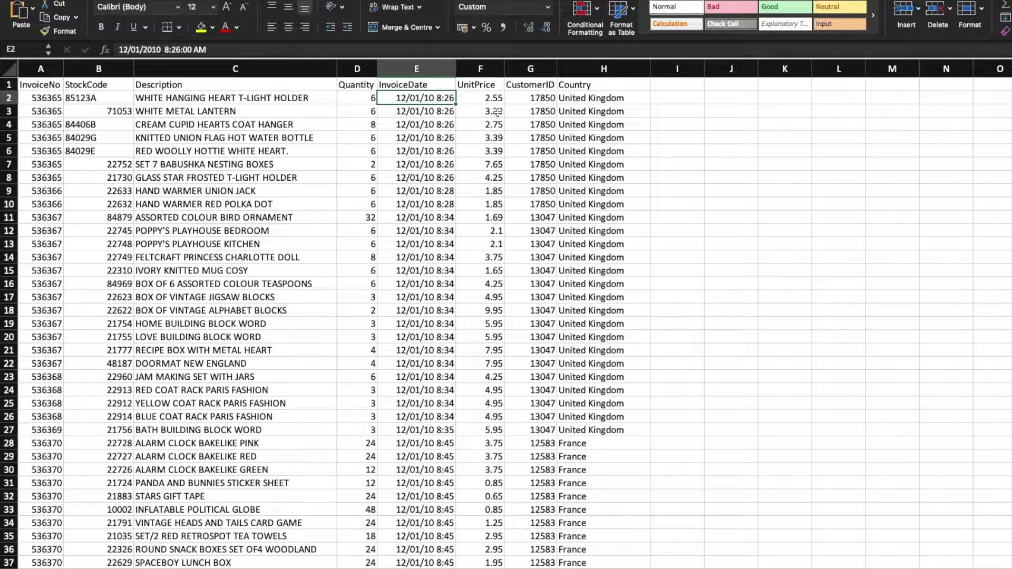
{"action": "left_click", "coordinate": [296, 98]}
{"action": "left_click", "coordinate": [494, 99]}
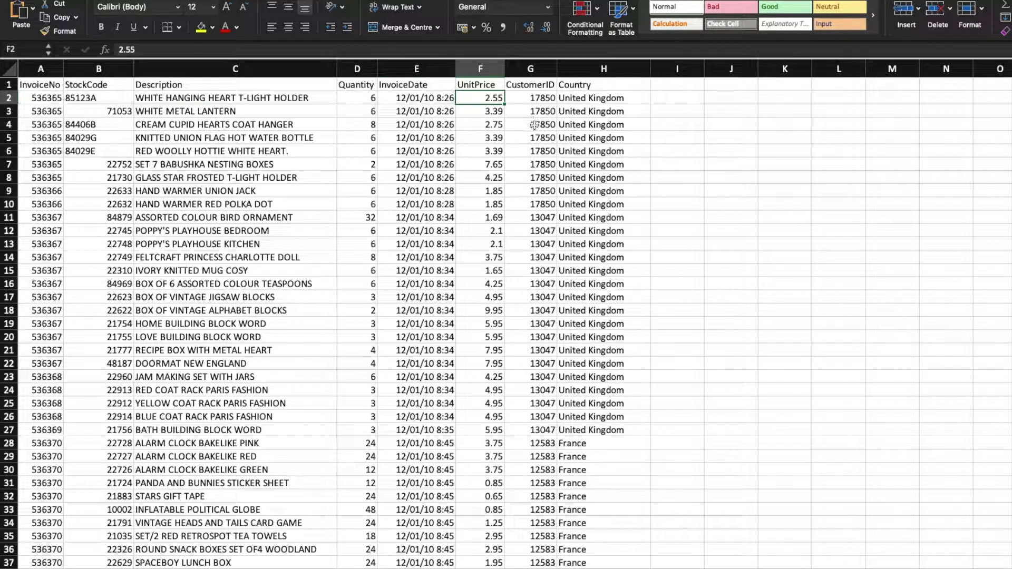
{"action": "left_click", "coordinate": [525, 100]}
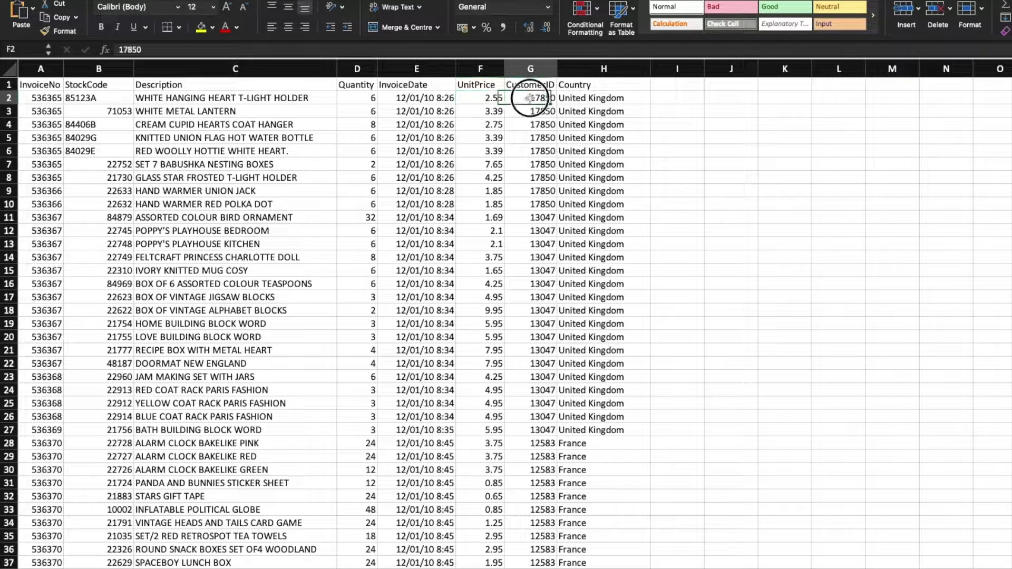
{"action": "left_click", "coordinate": [579, 99]}
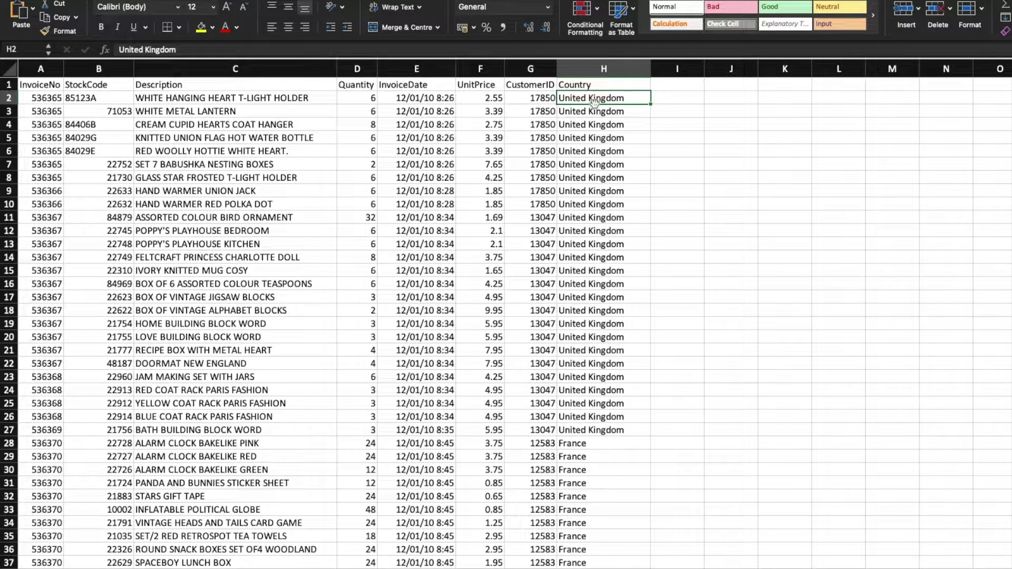
{"action": "left_click", "coordinate": [360, 99]}
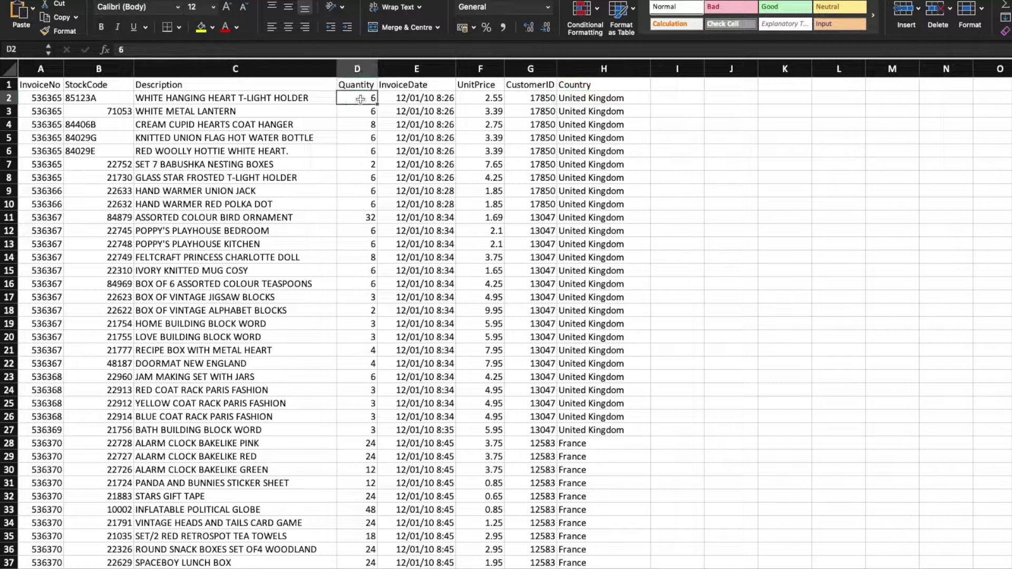
{"action": "left_click", "coordinate": [492, 98]}
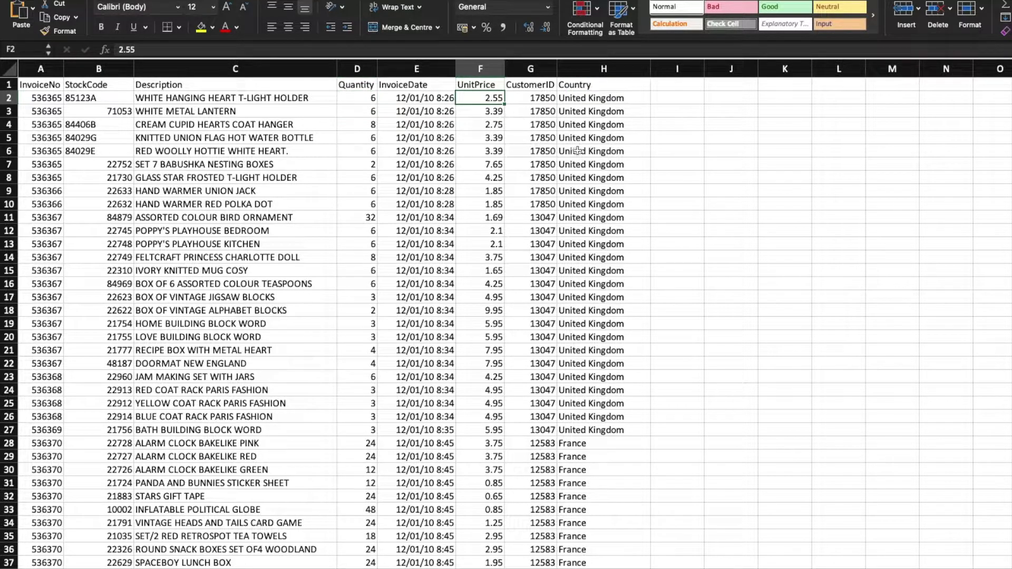
{"action": "left_click", "coordinate": [661, 100]}
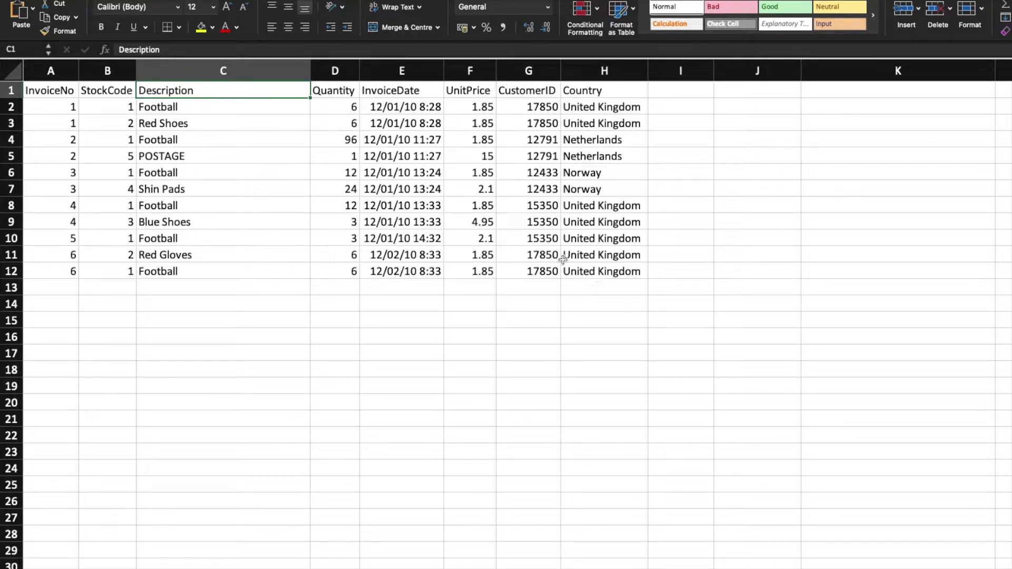
Examine the Description and Country columns of the smaller sample invoice table
{"action": "left_click", "coordinate": [595, 270]}
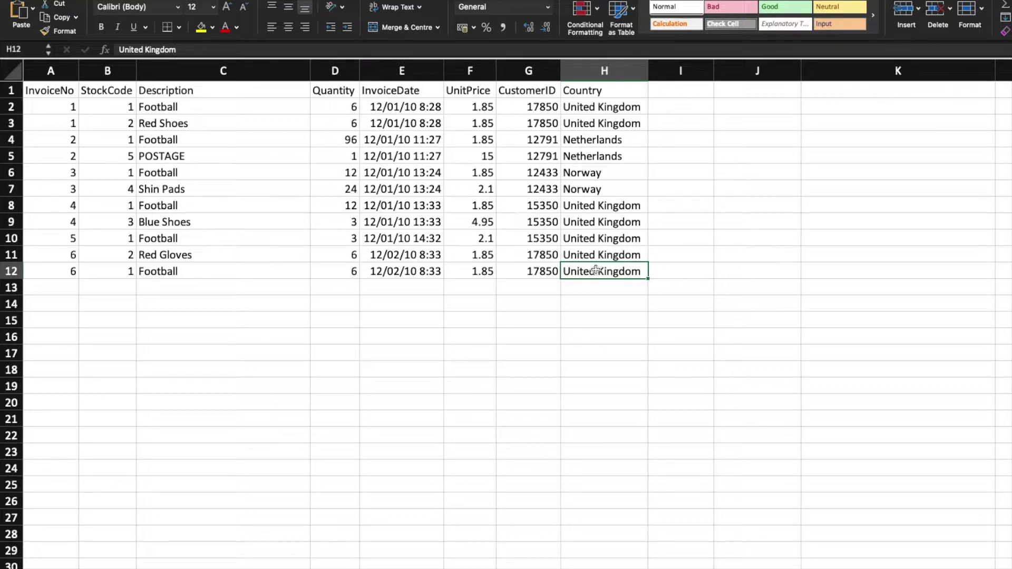
{"action": "left_click", "coordinate": [193, 90]}
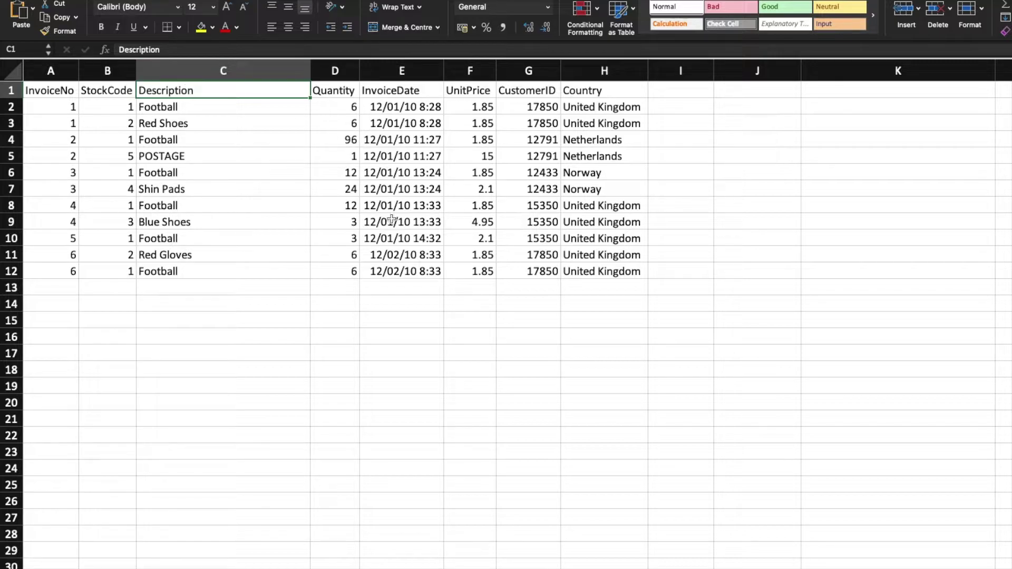
{"action": "left_click", "coordinate": [180, 94]}
{"action": "left_click_drag", "start_coordinate": [179, 94], "coordinate": [199, 262]}
{"action": "left_click_drag", "start_coordinate": [576, 90], "coordinate": [583, 270]}
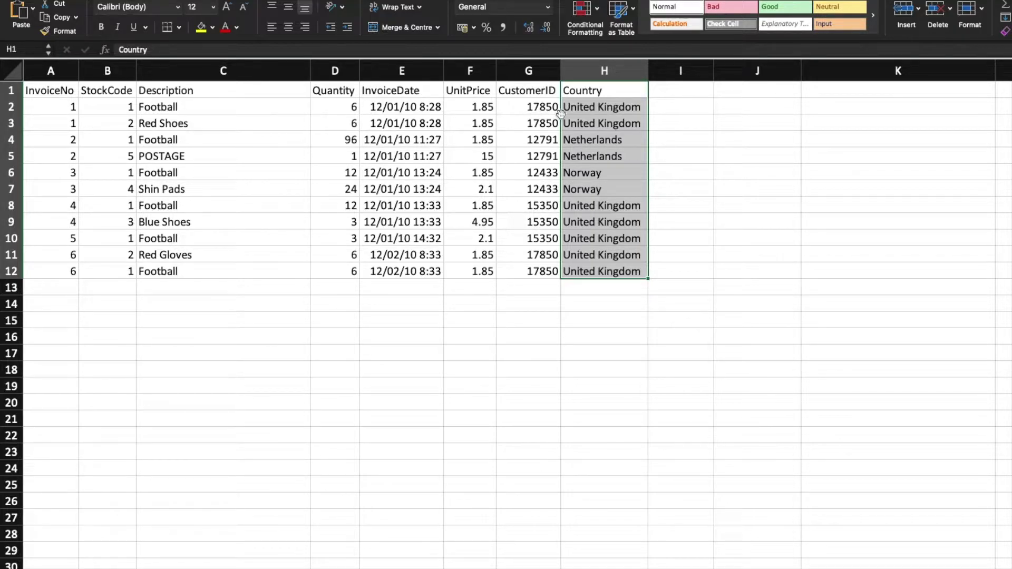
Add the header "Amount" in cell I1, beside the Country column
{"action": "left_click", "coordinate": [682, 91]}
{"action": "type", "text": "AMoun"}
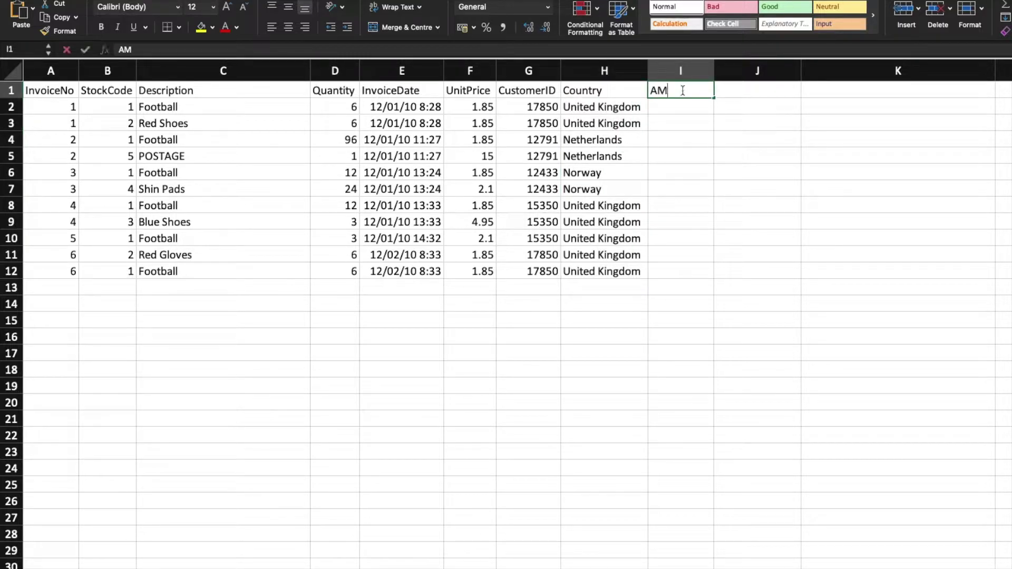
{"action": "key", "text": "BackSpace"}
{"action": "key", "text": "BackSpace"}
{"action": "key", "text": "BackSpace"}
{"action": "type", "text": "mount"}
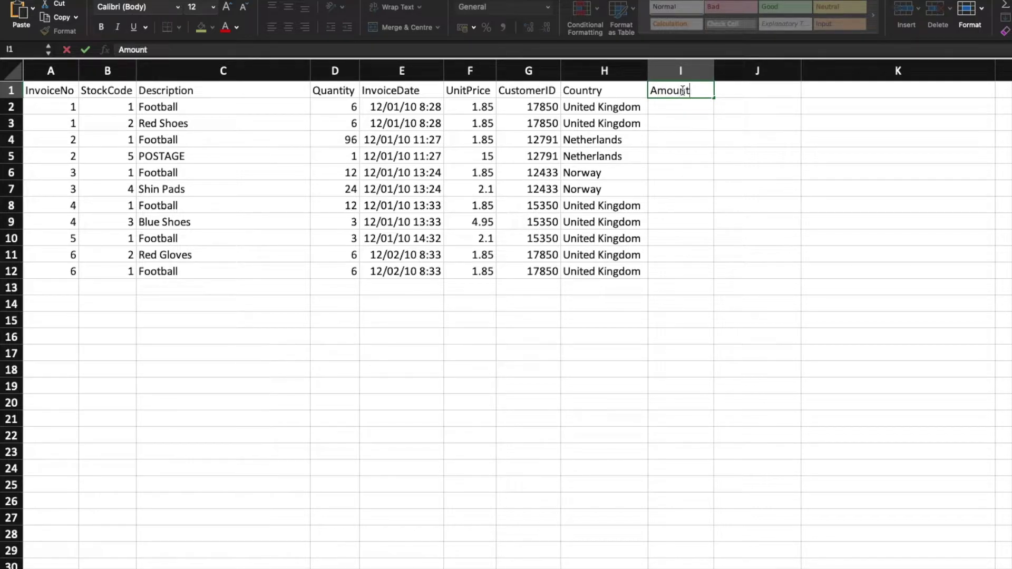
{"action": "key", "text": "Return"}
Calculate the first record's amount in I2 by multiplying Quantity D2 by UnitPrice F2
{"action": "type", "text": "="}
{"action": "key", "text": "Left"}
{"action": "key", "text": "Left"}
{"action": "key", "text": "Left"}
{"action": "key", "text": "Left"}
{"action": "key", "text": "Left"}
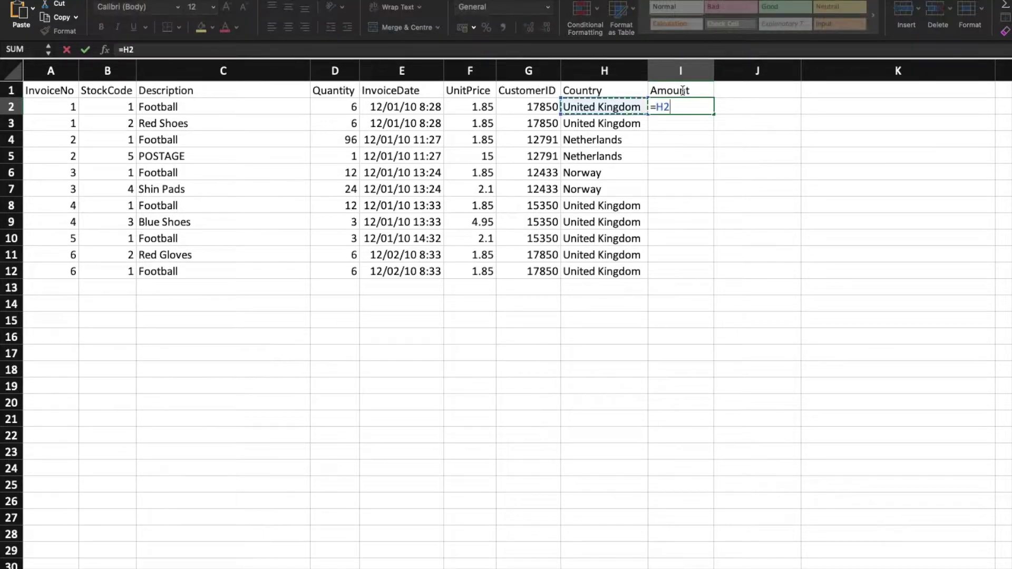
{"action": "type", "text": "*"}
{"action": "key", "text": "Left"}
{"action": "key", "text": "Left"}
{"action": "key", "text": "Left"}
{"action": "key", "text": "Return"}
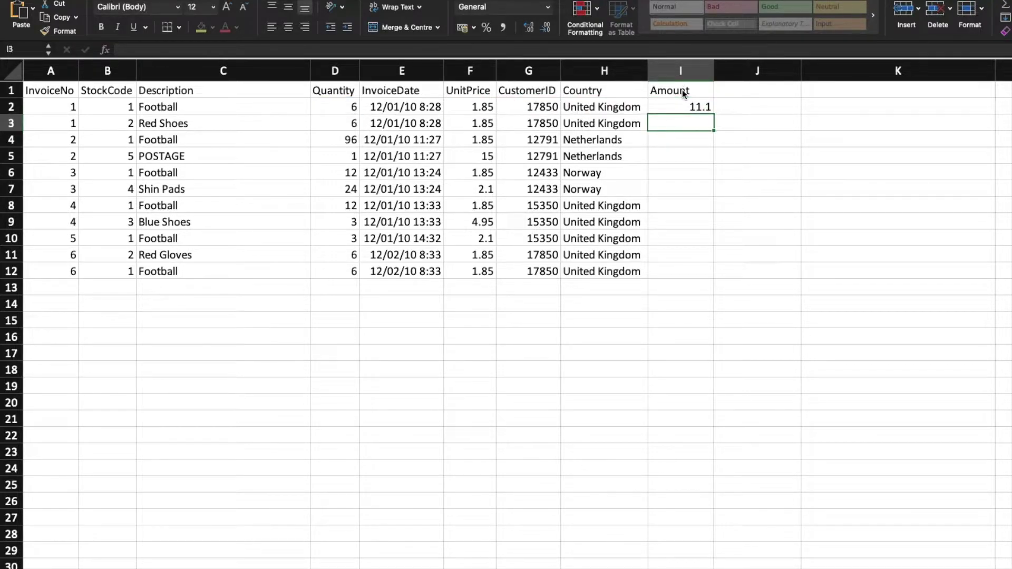
Fill the amount formula down the Amount column through the last record in row 12
{"action": "left_click", "coordinate": [667, 271]}
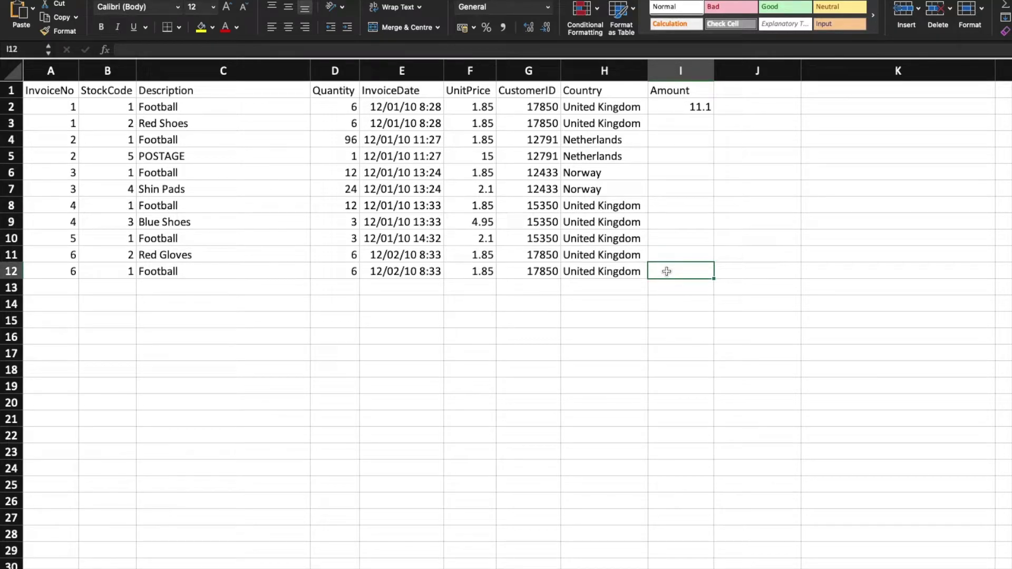
{"action": "key", "text": "ctrl+shift+Up"}
{"action": "key", "text": "ctrl+d"}
{"action": "key", "text": "Right"}
{"action": "key", "text": "Right"}
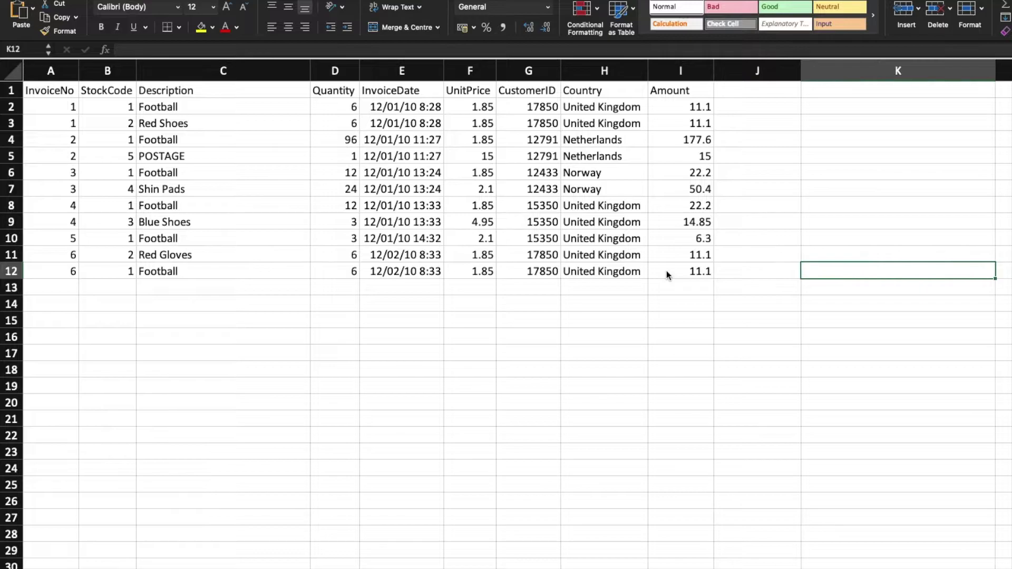
{"action": "key", "text": "Up"}
{"action": "key", "text": "Up"}
{"action": "key", "text": "Up"}
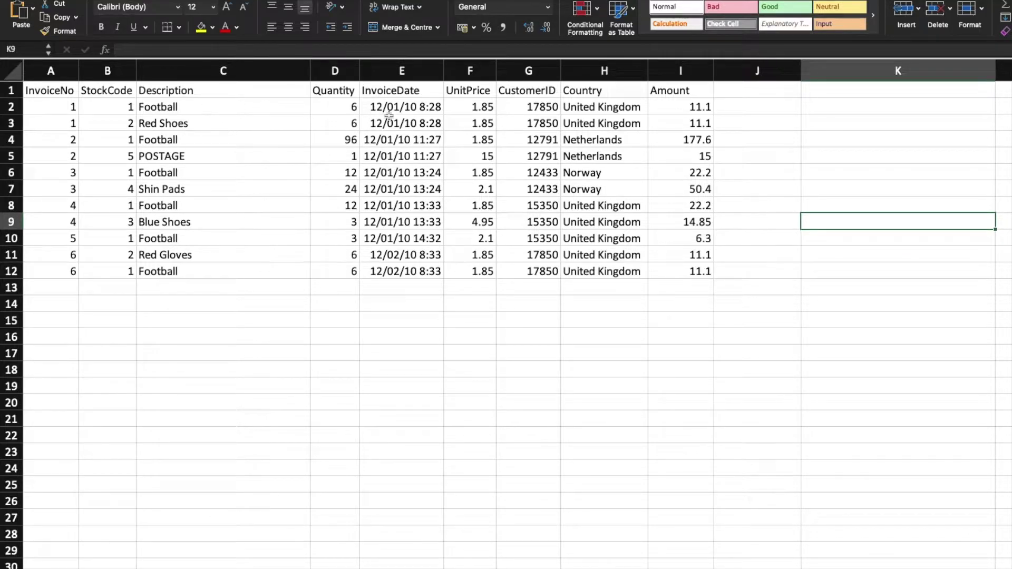
Copy the Country column with its header, H1:H12, to column K starting at K1
{"action": "left_click_drag", "start_coordinate": [582, 90], "coordinate": [602, 271]}
{"action": "key", "text": "super+c"}
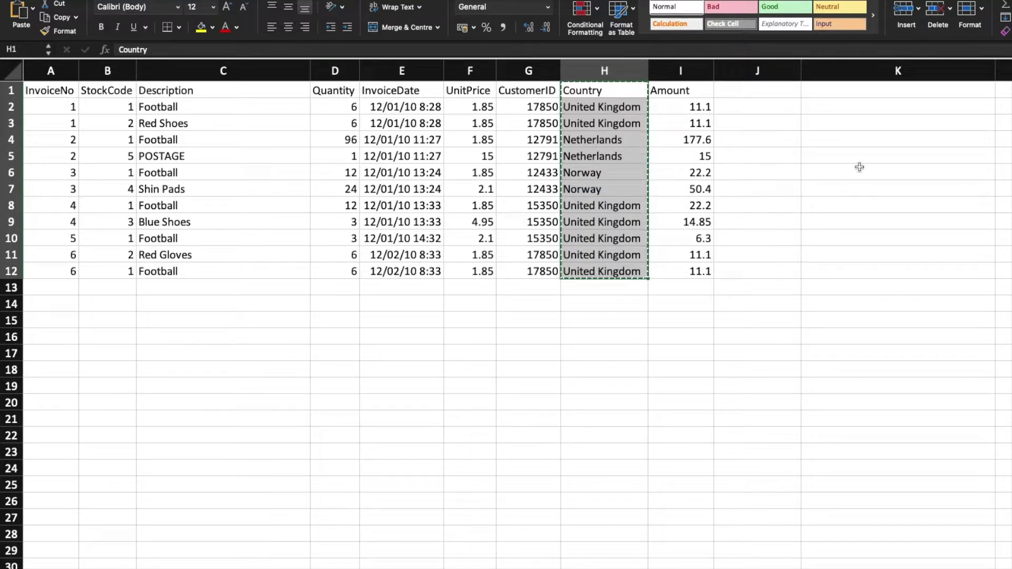
{"action": "left_click", "coordinate": [888, 91]}
{"action": "key", "text": "super+v"}
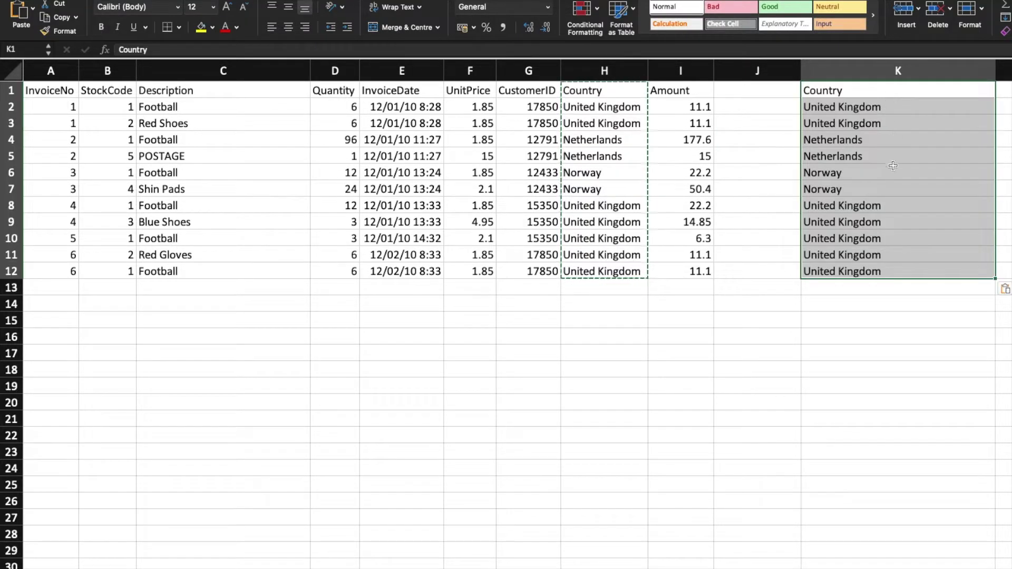
Remove the duplicate values from the copied Country list in column K, treating its first row as a header
{"action": "left_click_drag", "start_coordinate": [669, 91], "coordinate": [689, 266]}
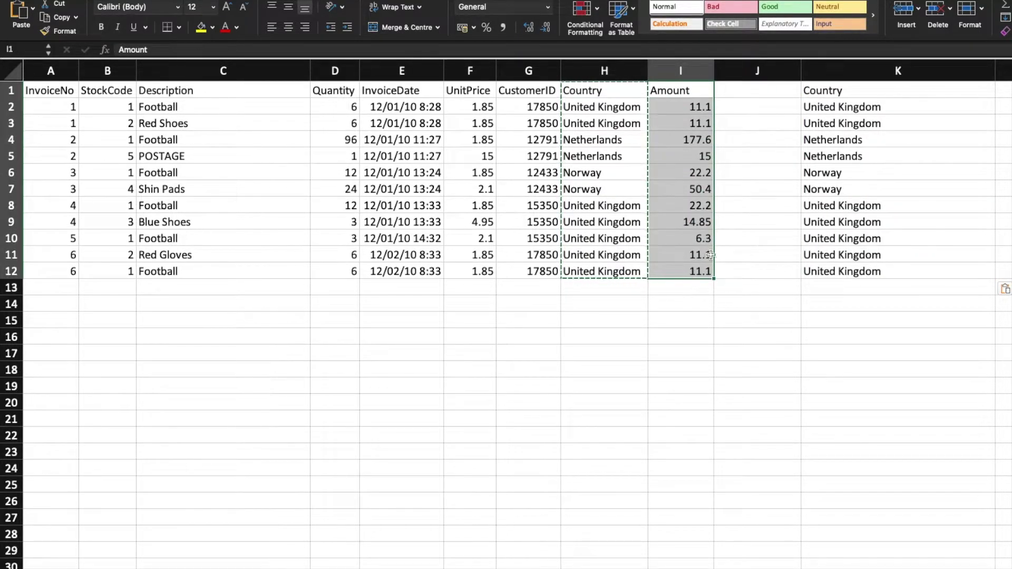
{"action": "left_click", "coordinate": [836, 91]}
{"action": "left_click", "coordinate": [845, 73]}
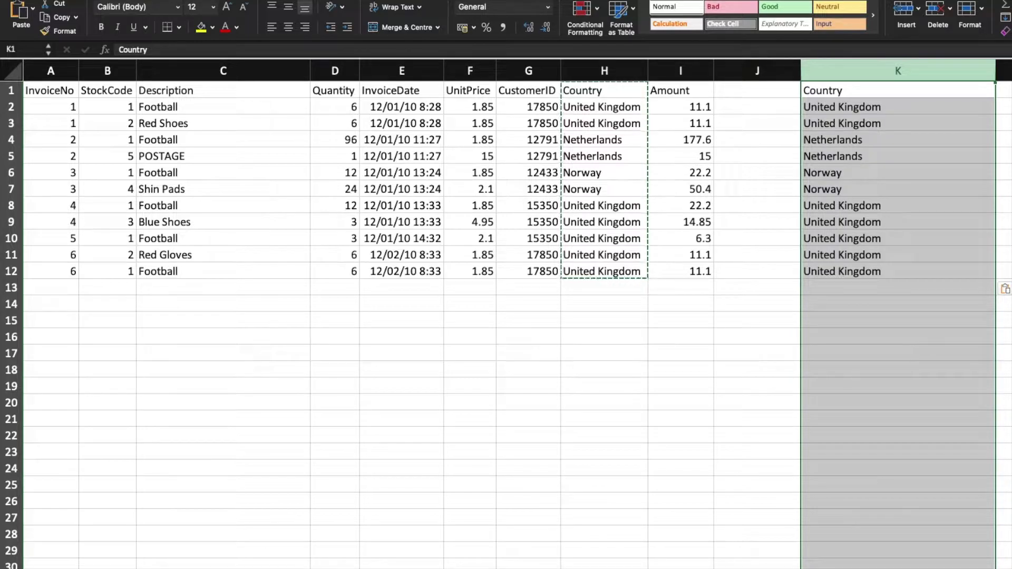
{"action": "scroll", "coordinate": [309, 568], "scroll_direction": "right", "scroll_amount": 2}
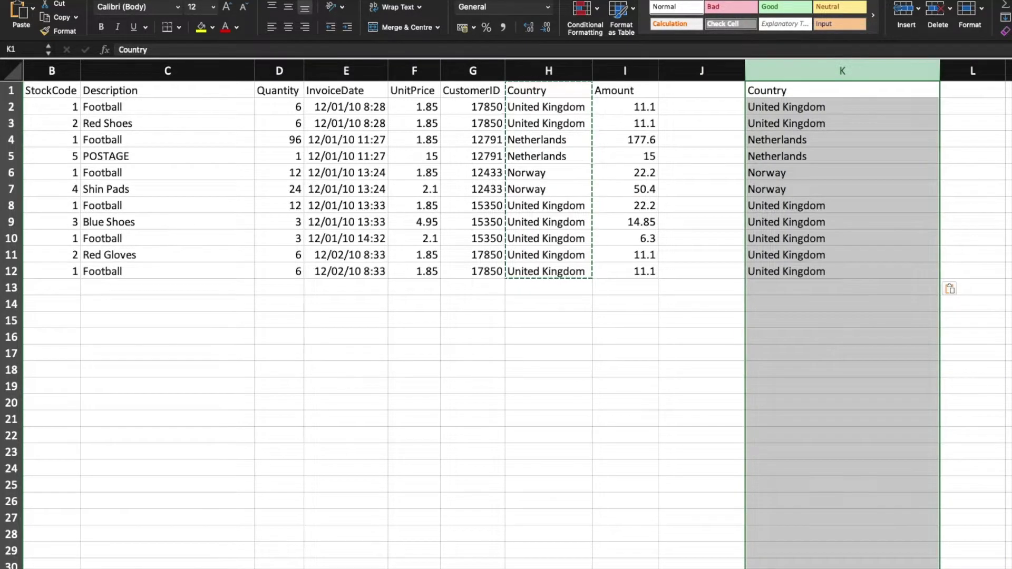
{"action": "scroll", "coordinate": [310, 568], "scroll_direction": "right", "scroll_amount": 2}
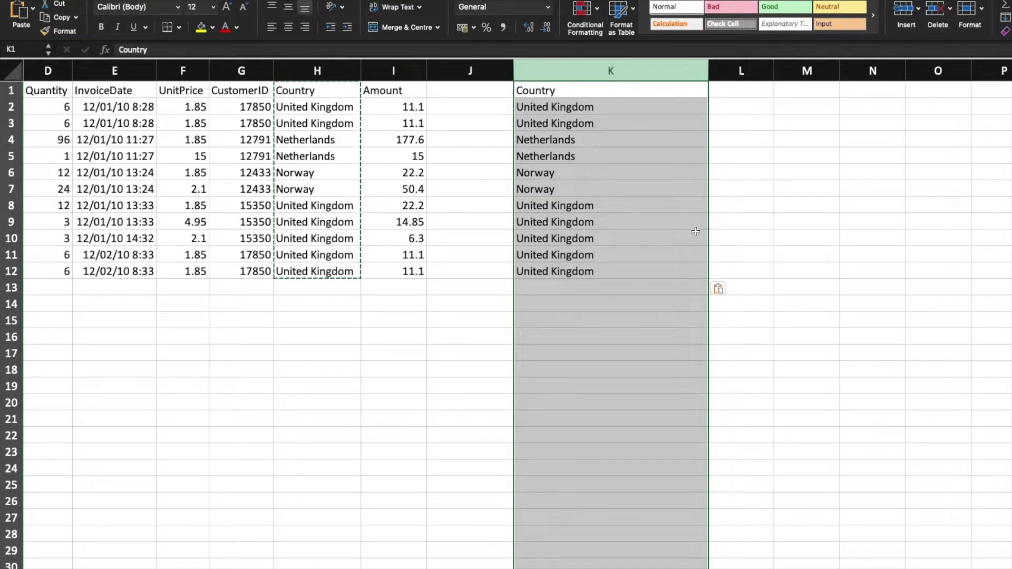
{"action": "left_click", "coordinate": [639, 124]}
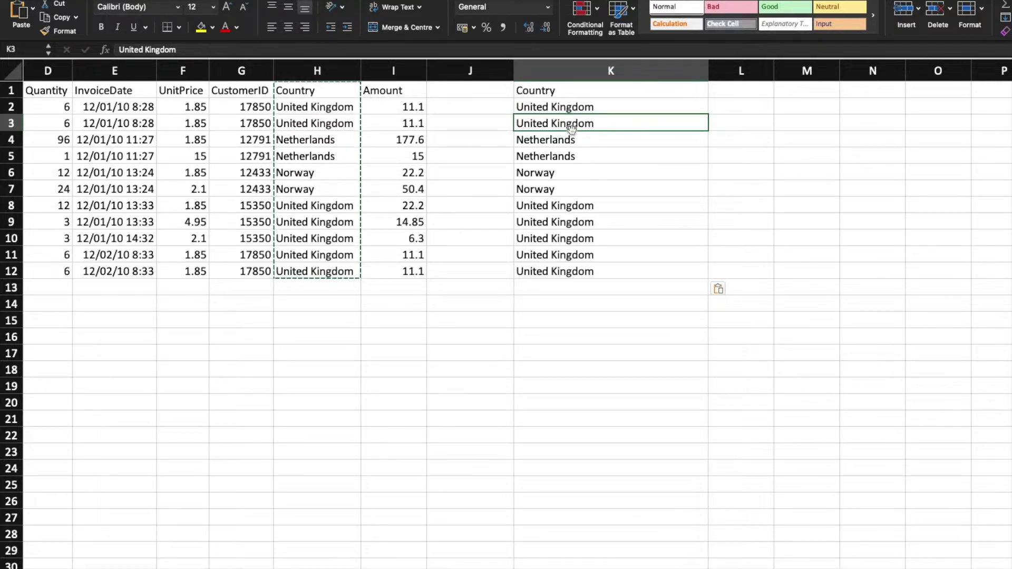
{"action": "left_click", "coordinate": [557, 90]}
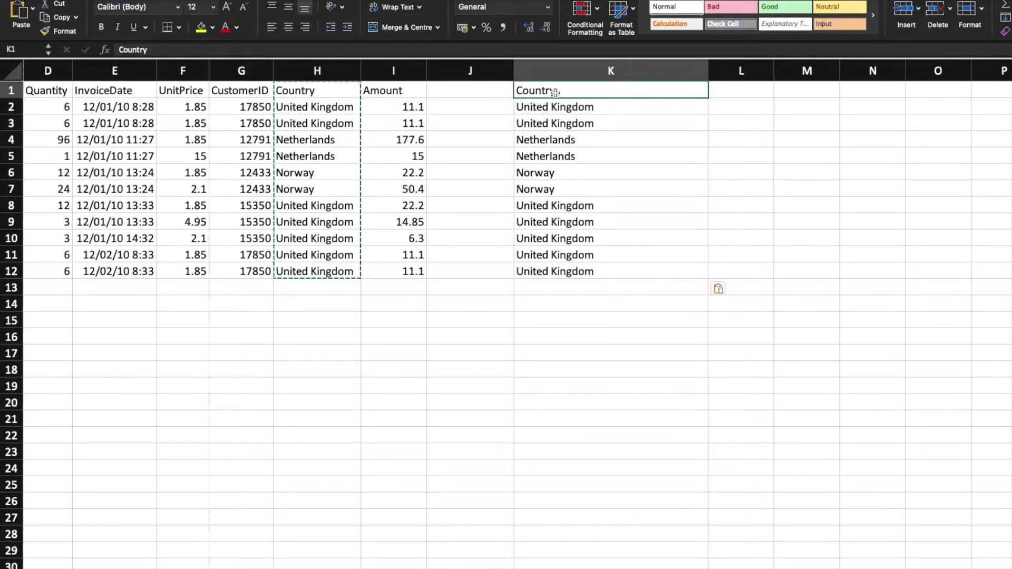
{"action": "left_click", "coordinate": [564, 74]}
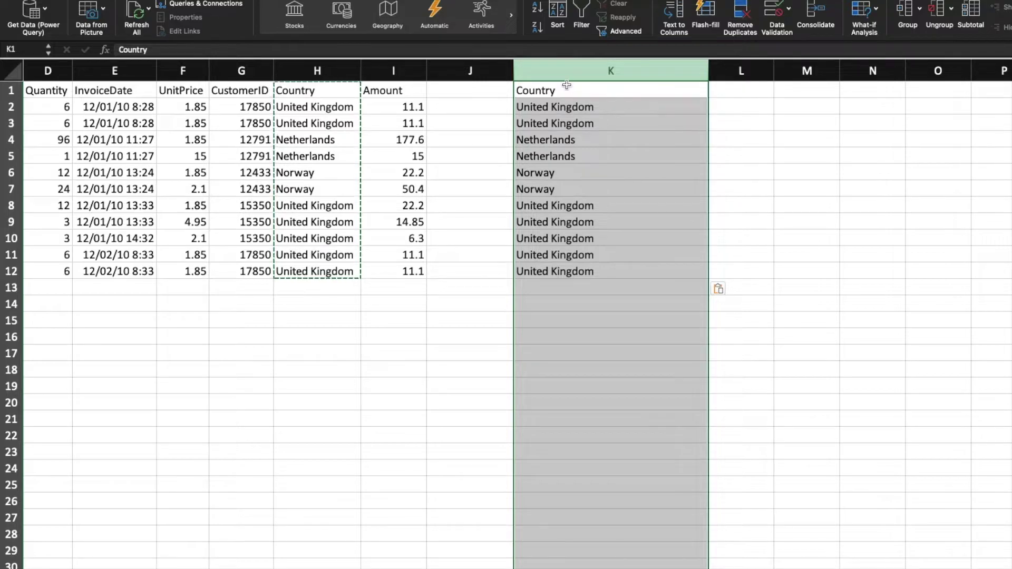
{"action": "left_click", "coordinate": [739, 20]}
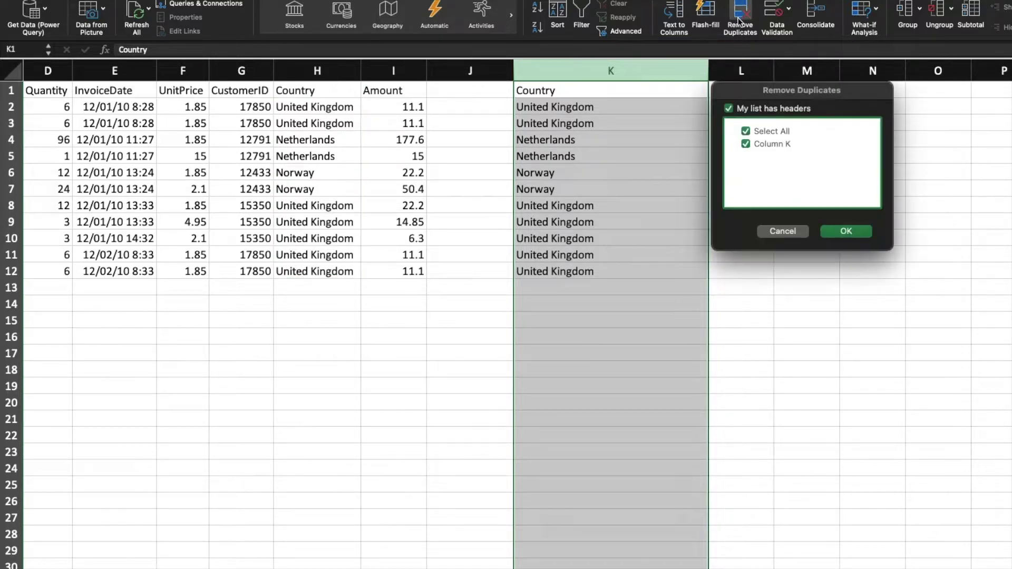
{"action": "left_click", "coordinate": [846, 232]}
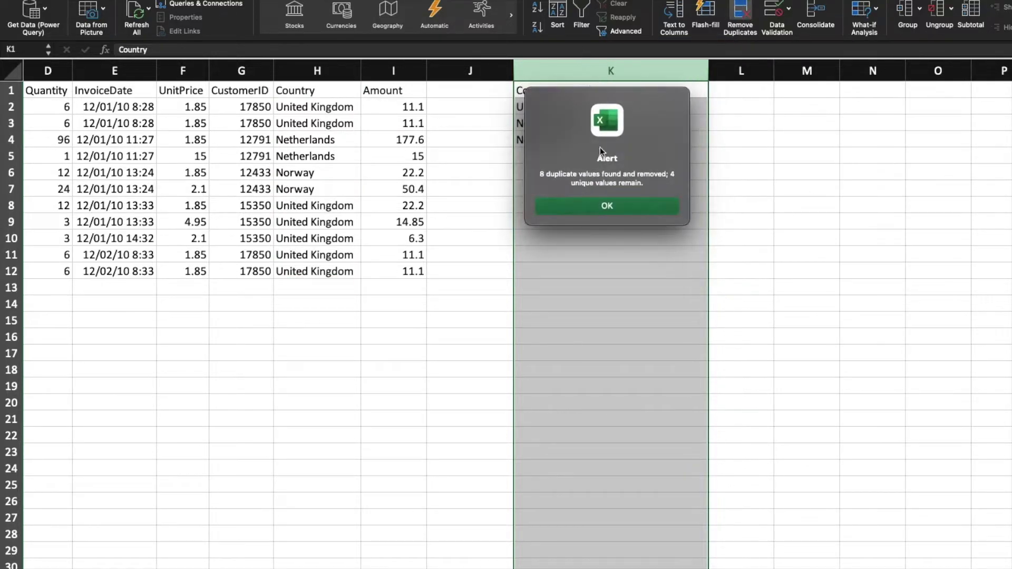
{"action": "left_click", "coordinate": [600, 208]}
{"action": "left_click", "coordinate": [564, 107]}
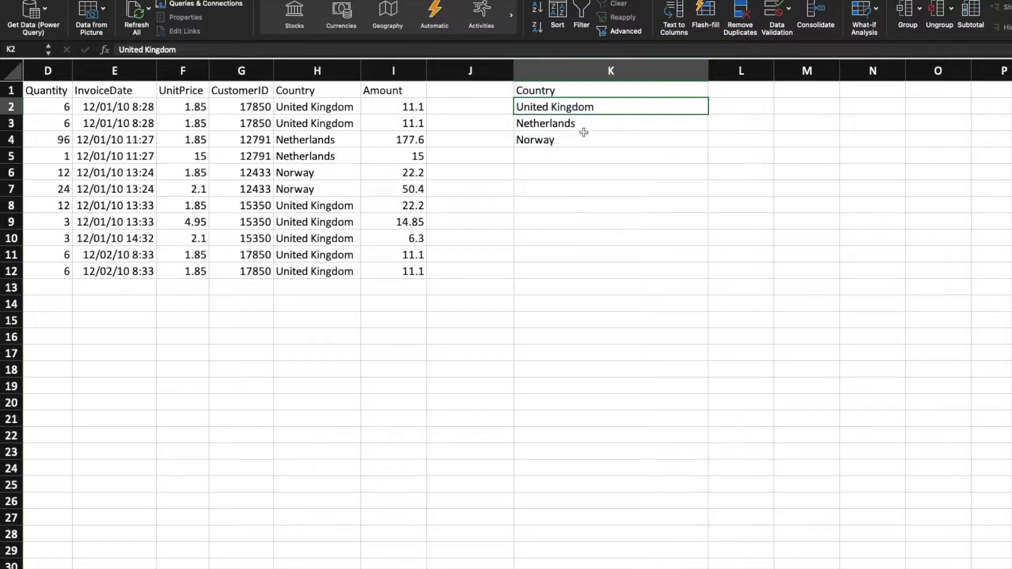
{"action": "left_click_drag", "start_coordinate": [563, 104], "coordinate": [558, 138]}
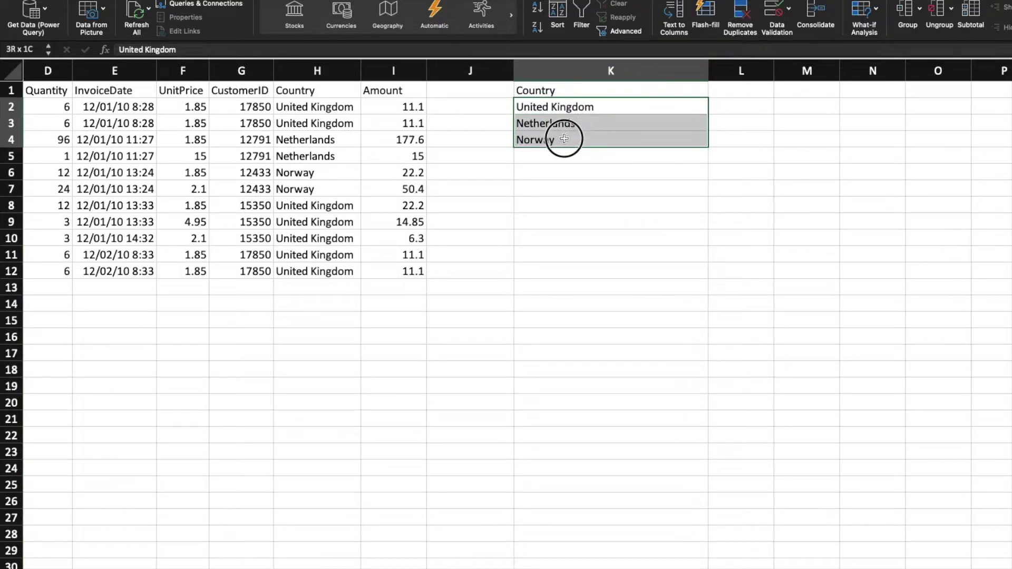
Add the header "Amount" in cell L1, beside the list of unique countries
{"action": "left_click", "coordinate": [727, 108]}
{"action": "left_click", "coordinate": [736, 89]}
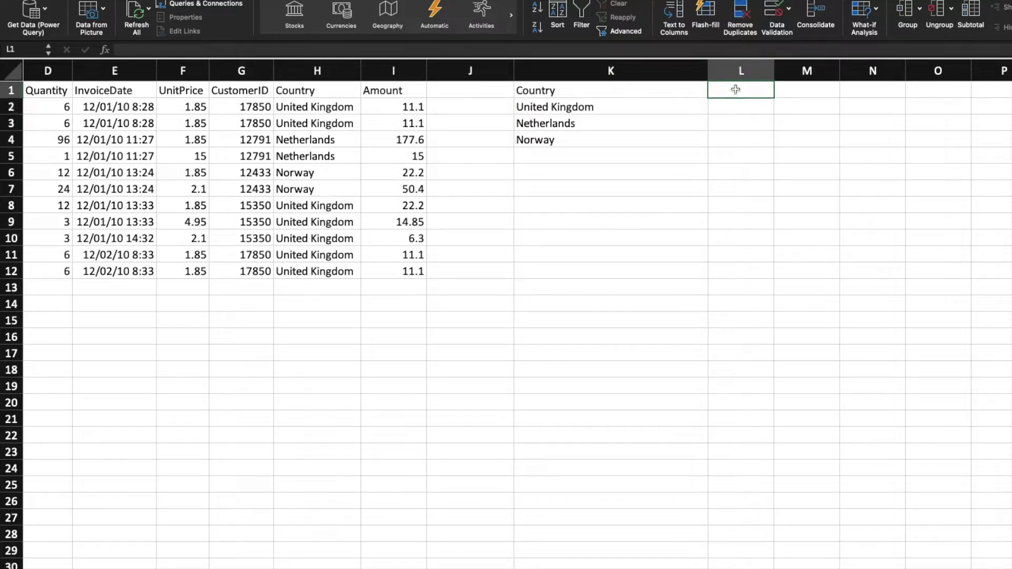
{"action": "type", "text": "Amount"}
{"action": "key", "text": "Return"}
In L2, build the formula =SUMIF(H2:H12,K2,I2:I12) to total the amounts for the country in K2
{"action": "type", "text": "=Su"}
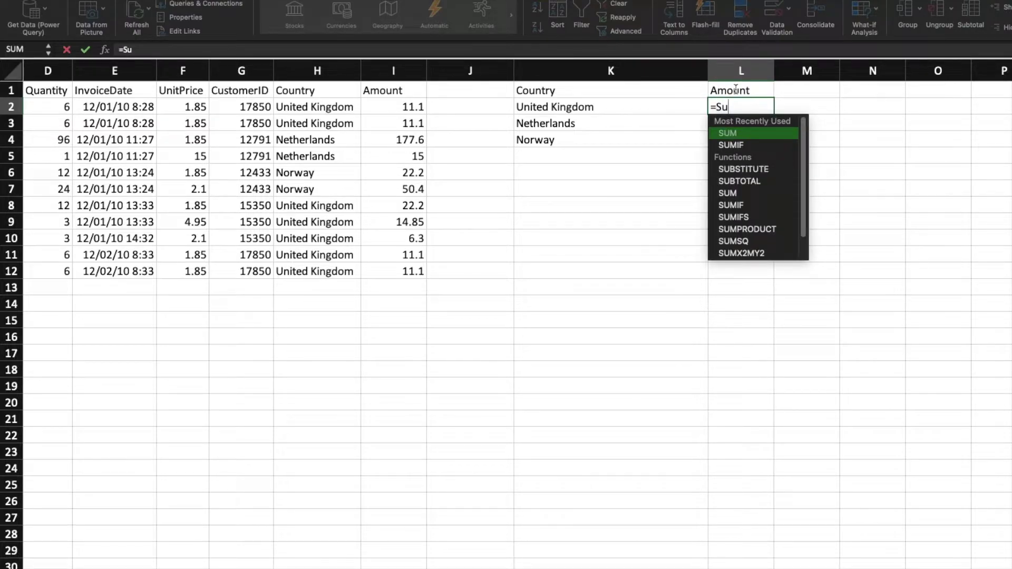
{"action": "key", "text": "Down"}
{"action": "key", "text": "Tab"}
{"action": "key", "text": "Left"}
{"action": "key", "text": "Left"}
{"action": "key", "text": "Left"}
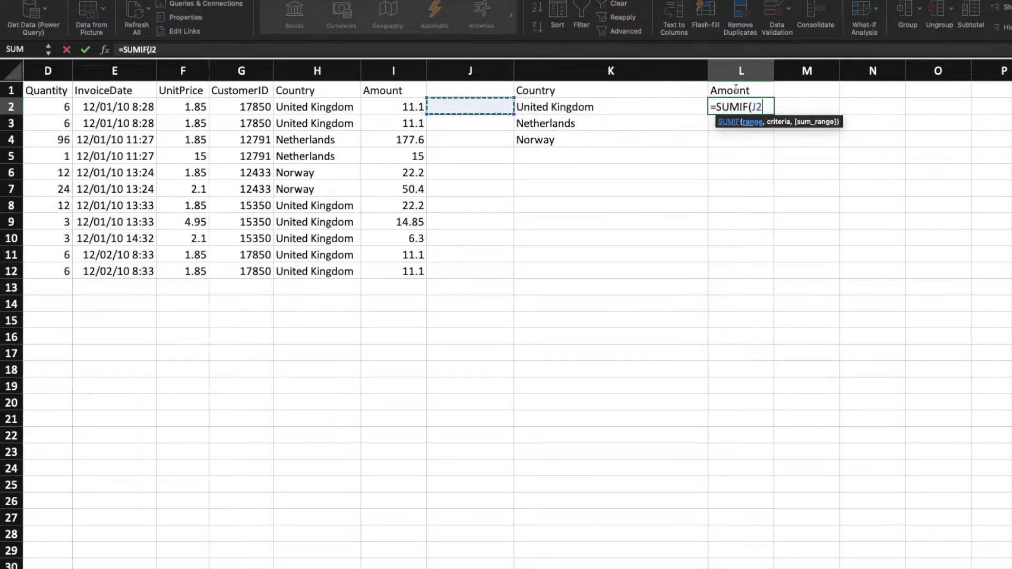
{"action": "key", "text": "Right"}
{"action": "key", "text": "Left"}
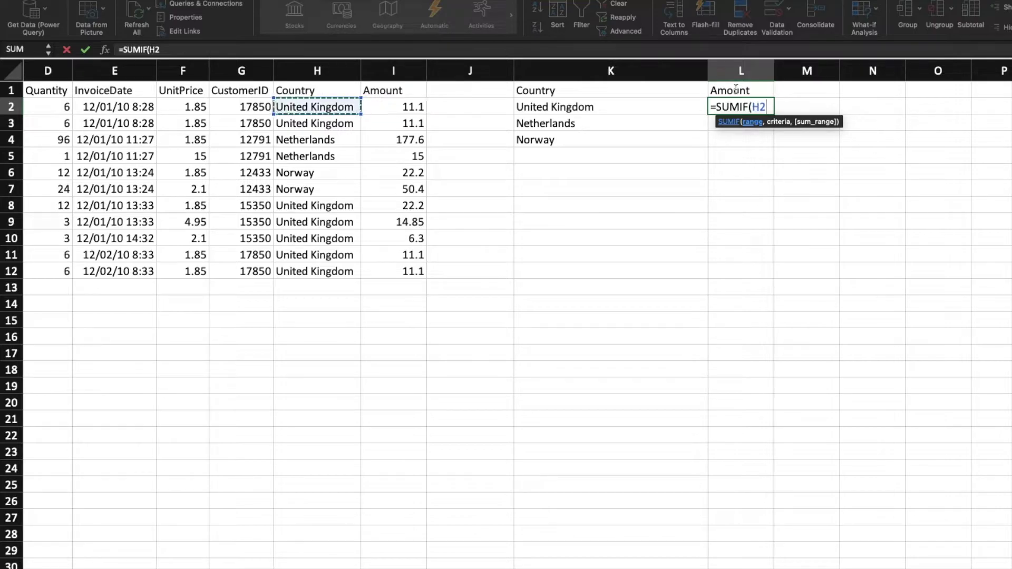
{"action": "key", "text": "ctrl+shift+Down"}
{"action": "type", "text": ","}
{"action": "key", "text": "Left"}
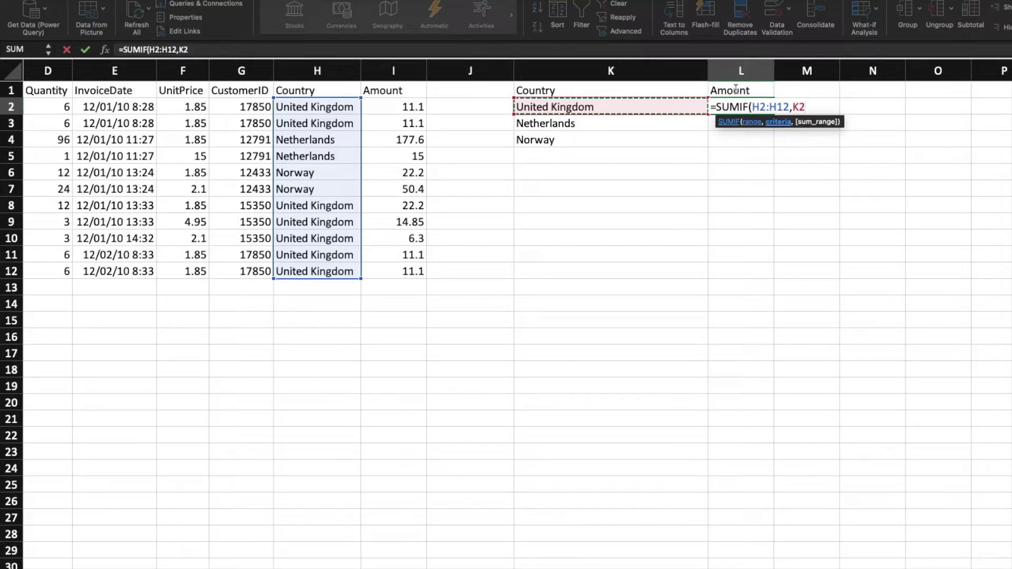
{"action": "type", "text": ","}
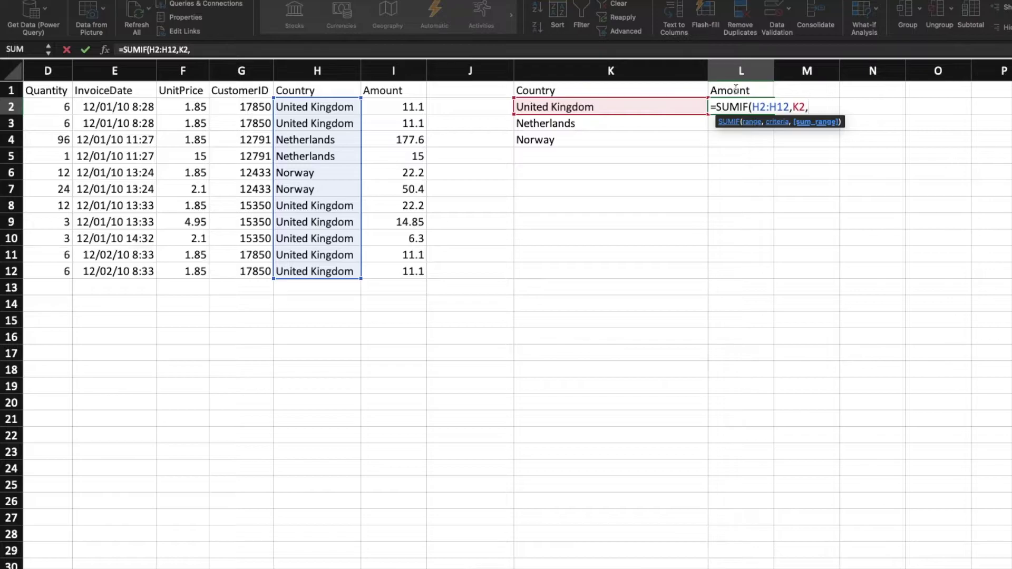
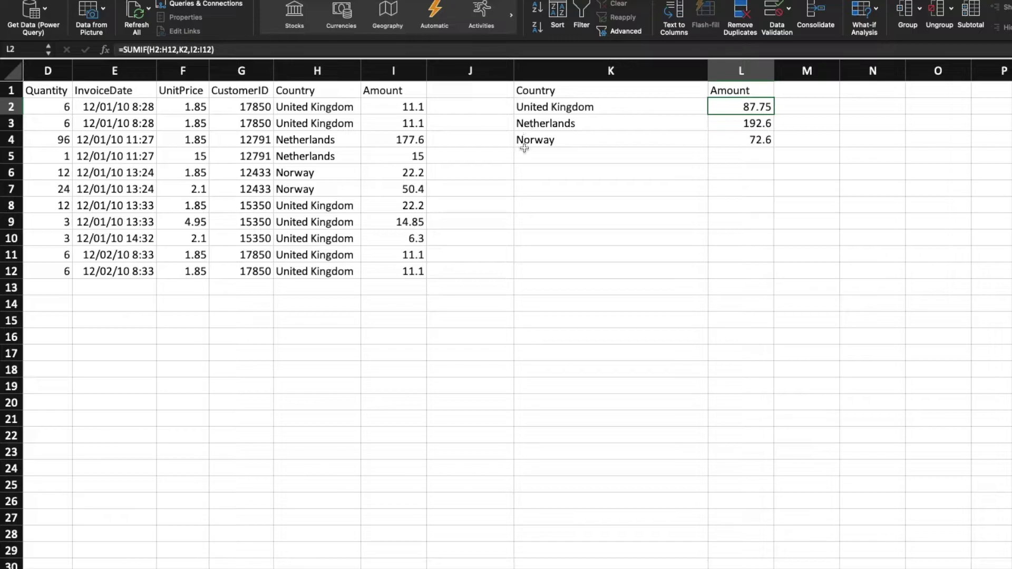
Review the summary table in K1:L4, comparing its unique countries and totals with the source Country column
{"action": "left_click", "coordinate": [533, 91]}
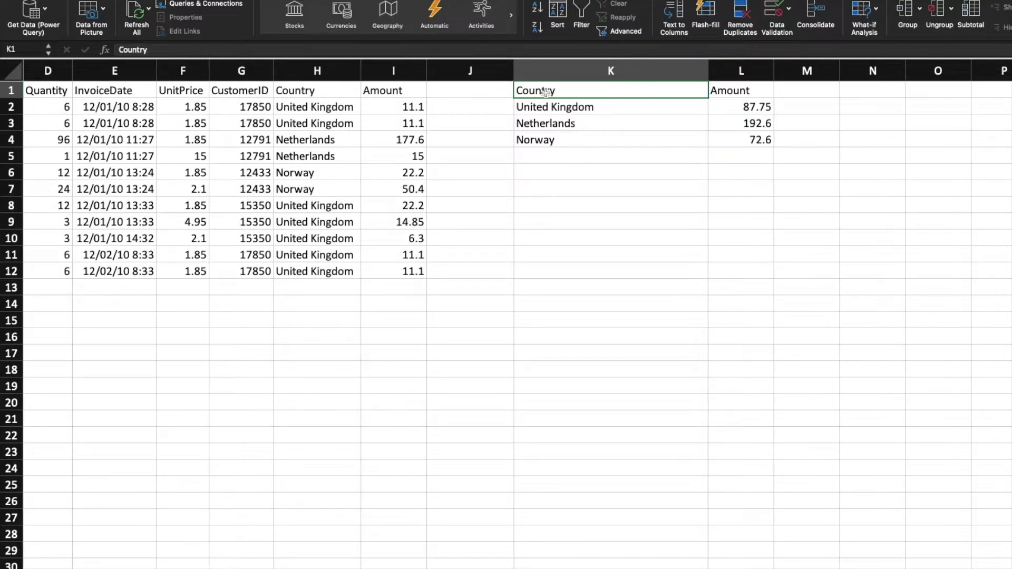
{"action": "left_click", "coordinate": [551, 107]}
{"action": "left_click", "coordinate": [551, 123]}
{"action": "left_click", "coordinate": [552, 139]}
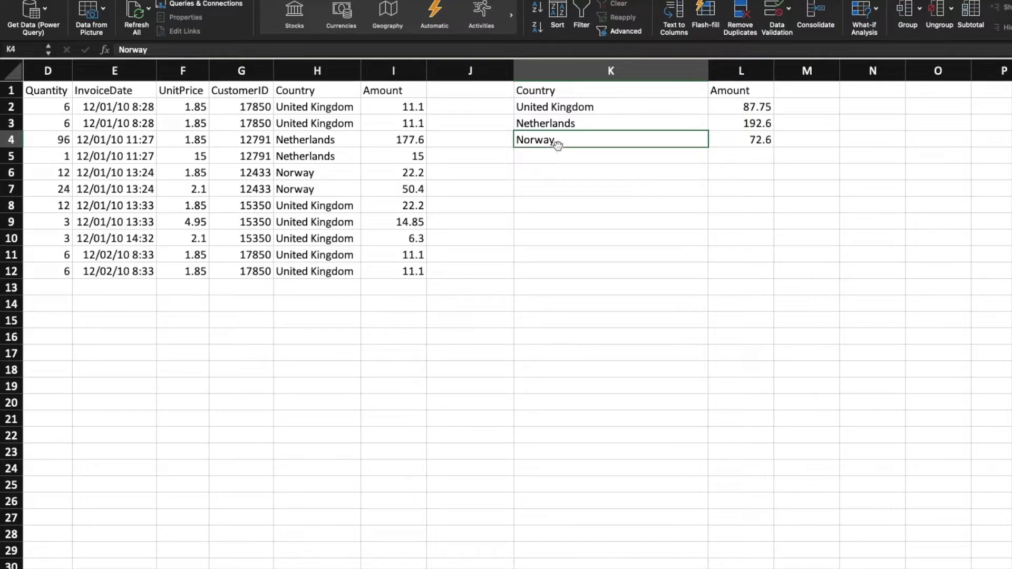
{"action": "left_click", "coordinate": [325, 110]}
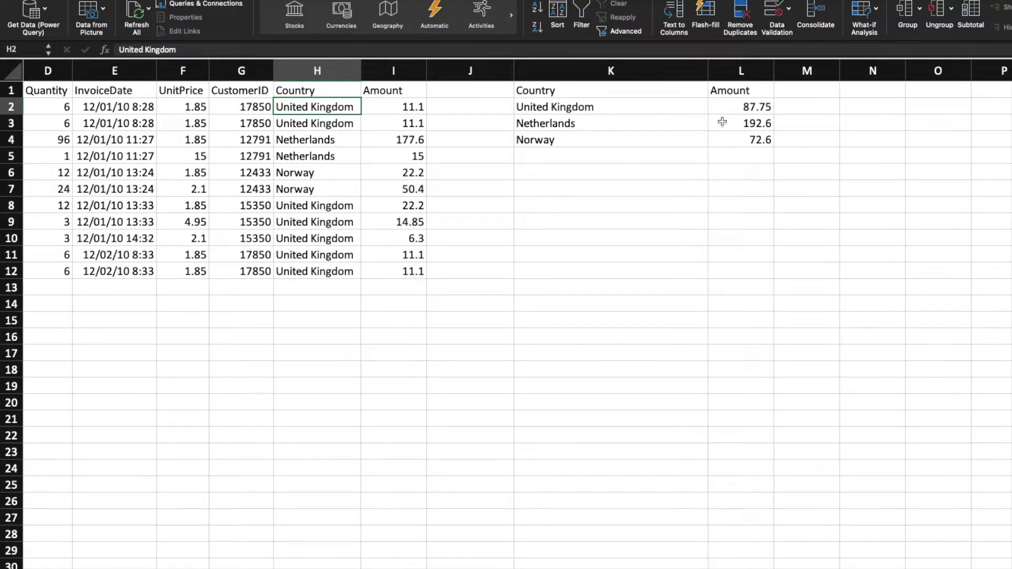
{"action": "left_click", "coordinate": [738, 108]}
{"action": "left_click", "coordinate": [754, 145]}
{"action": "left_click_drag", "start_coordinate": [754, 145], "coordinate": [614, 92]}
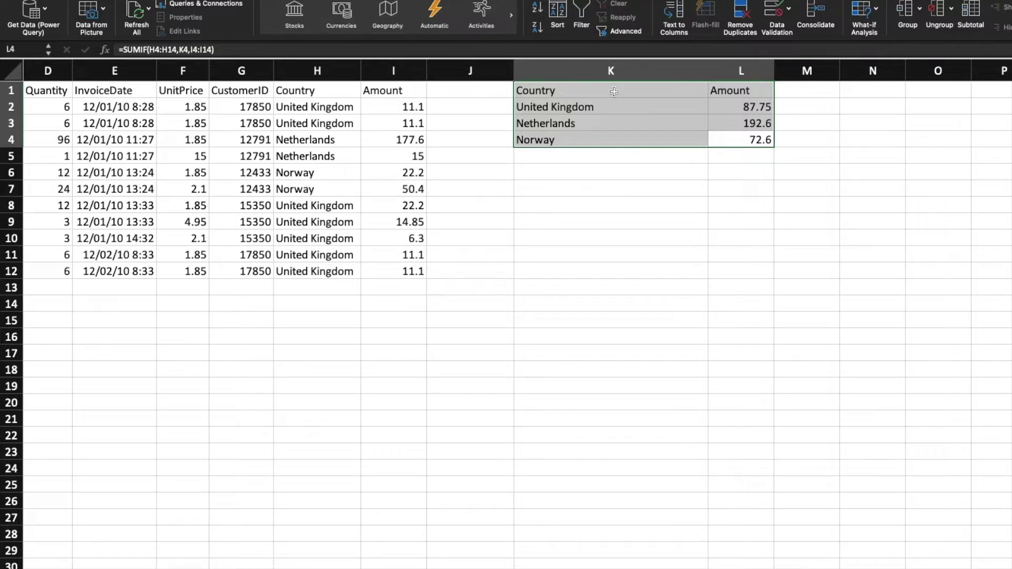
Switch to the Qlik data load editor and load the data with the existing script
{"action": "key", "text": "ctrl+Right"}
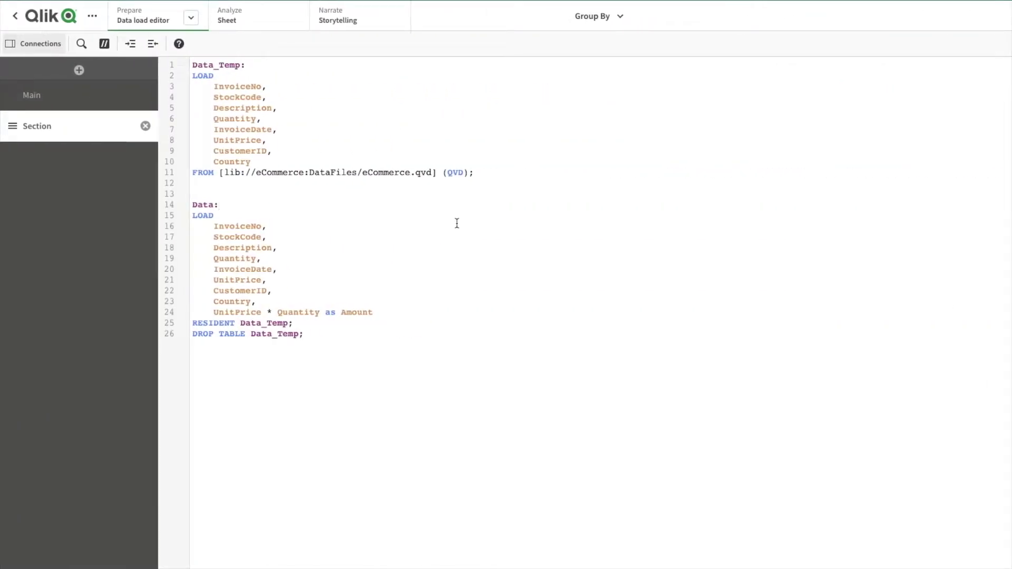
{"action": "left_click", "coordinate": [384, 227]}
{"action": "key", "text": "ctrl+r"}
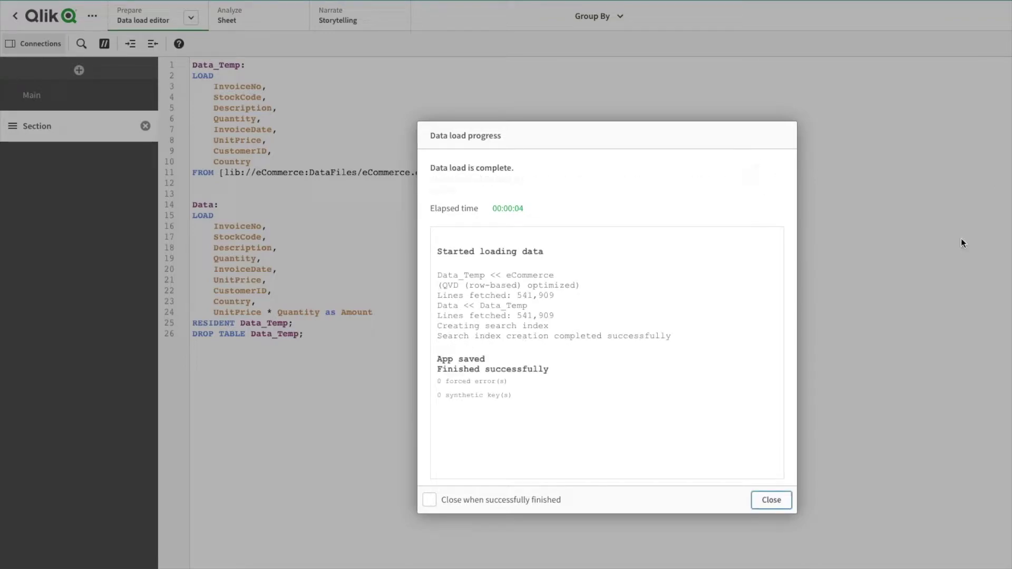
{"action": "left_click", "coordinate": [772, 499]}
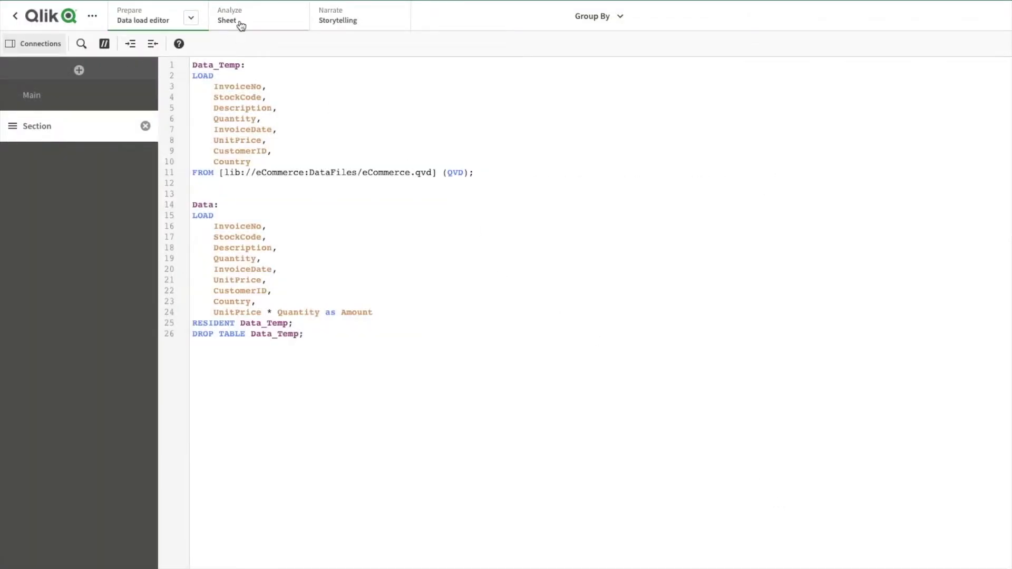
Open the sheet for editing and narrow the Description column of its table
{"action": "left_click", "coordinate": [240, 26]}
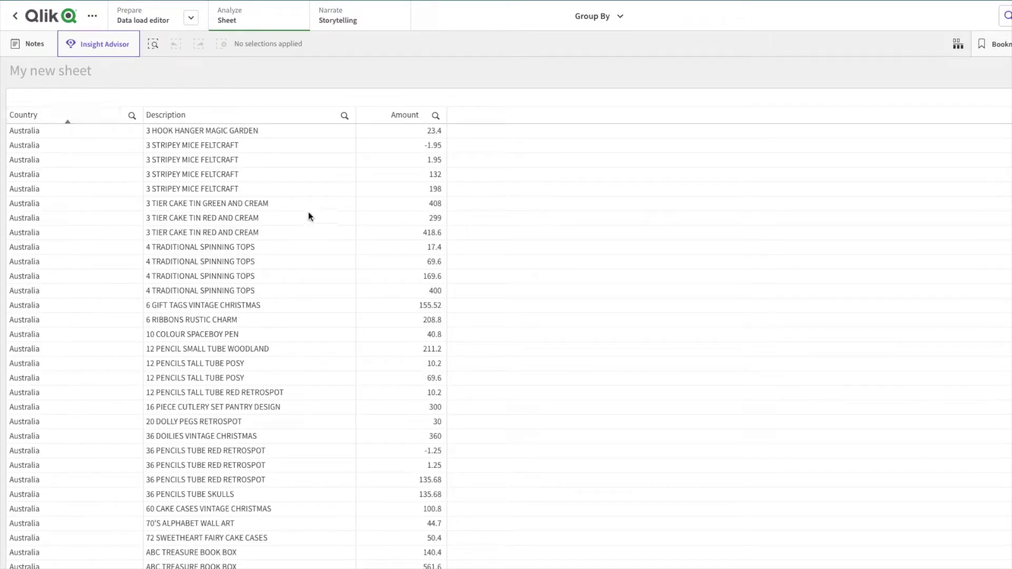
{"action": "left_click", "coordinate": [470, 55]}
{"action": "key", "text": "ctrl+e"}
{"action": "left_click", "coordinate": [474, 198]}
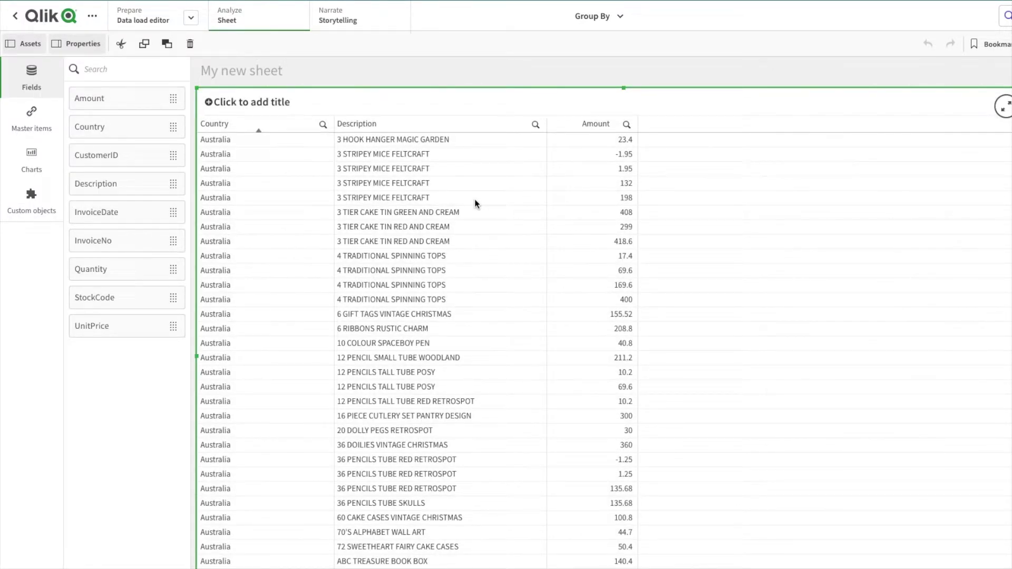
{"action": "key", "text": "ctrl+z"}
{"action": "key", "text": "ctrl+y"}
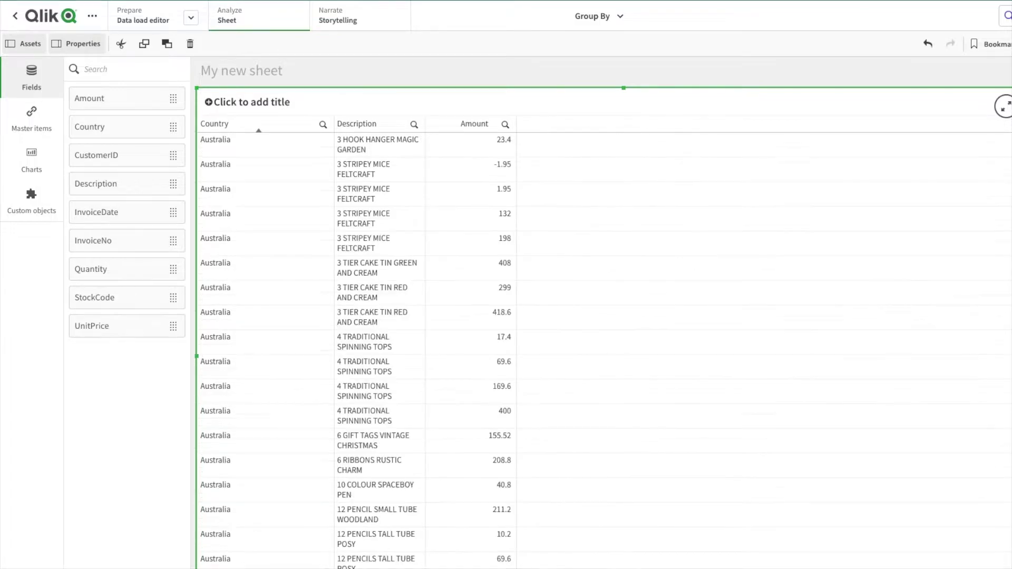
{"action": "key", "text": "ctrl+e"}
In the load script, remove the fields InvoiceNo through CustomerID from the Data table, keeping Country and the Amount expression
{"action": "left_click", "coordinate": [147, 25]}
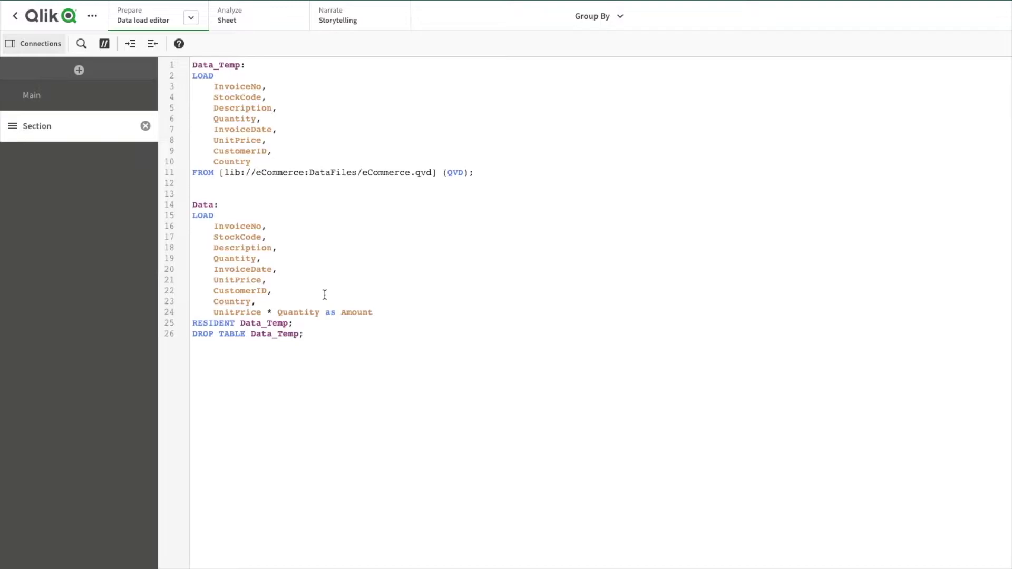
{"action": "left_click_drag", "start_coordinate": [276, 294], "coordinate": [185, 229]}
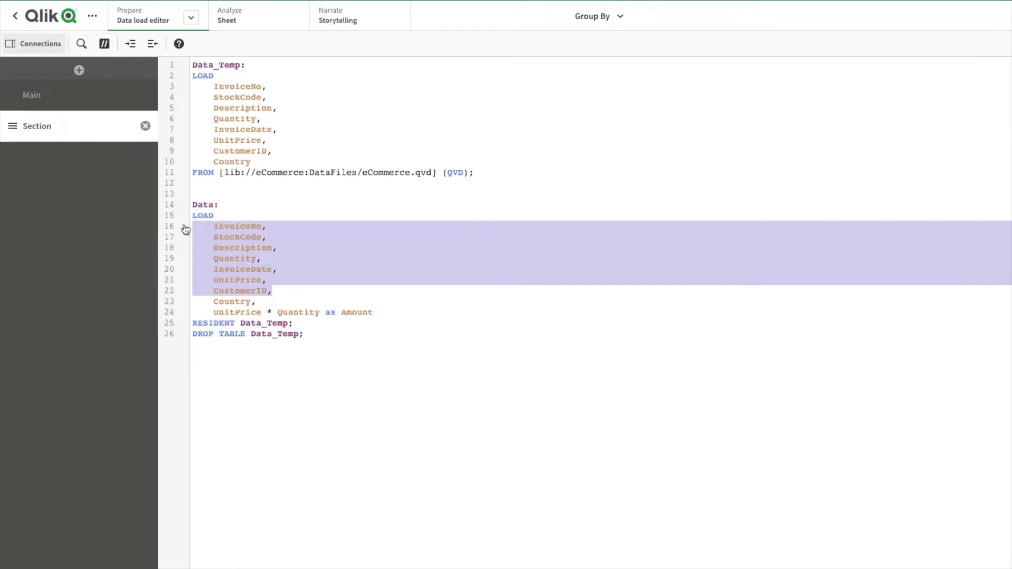
{"action": "key", "text": "BackSpace"}
{"action": "key", "text": "BackSpace"}
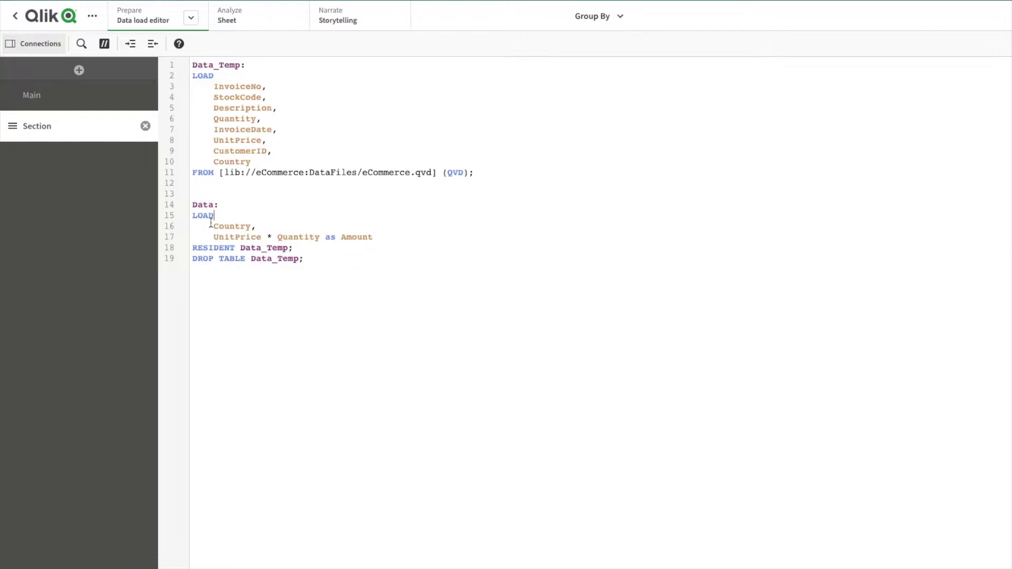
Wrap the UnitPrice * Quantity expression of the Data table in a SUM() function, keeping the alias Amount
{"action": "left_click_drag", "start_coordinate": [212, 237], "coordinate": [321, 239]}
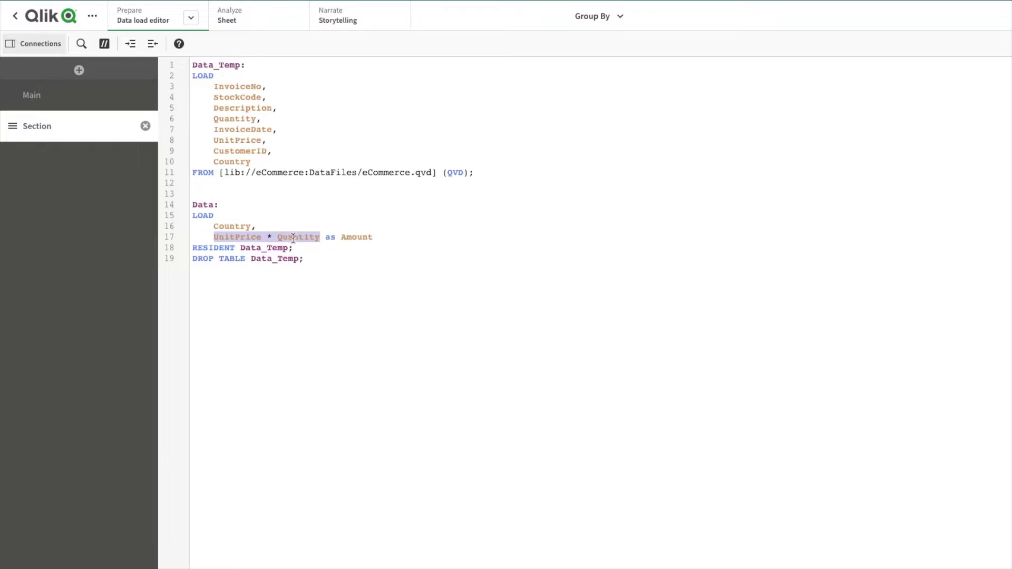
{"action": "left_click", "coordinate": [240, 237]}
{"action": "left_click", "coordinate": [214, 237]}
{"action": "key", "text": "ctrl+End"}
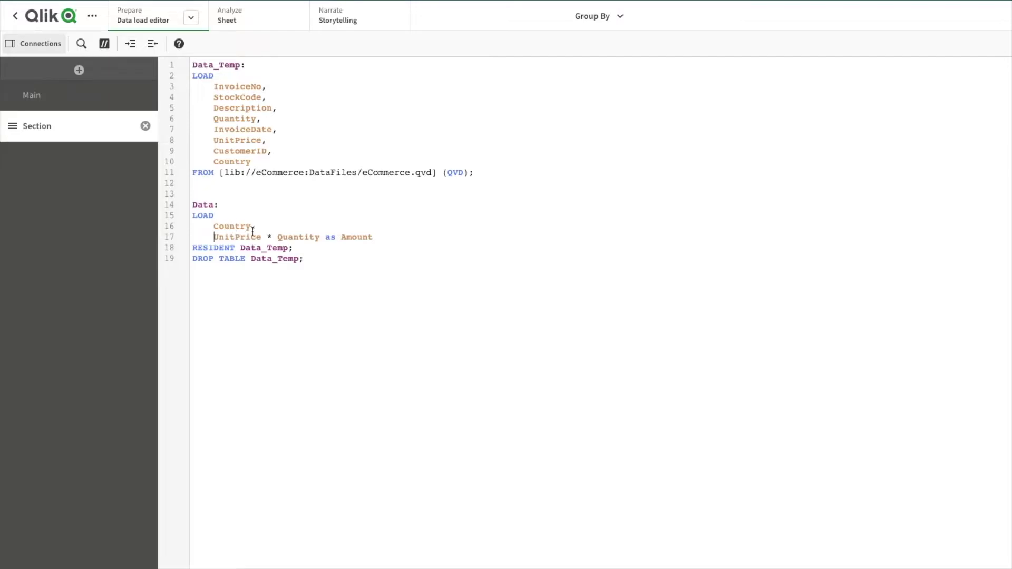
{"action": "type", "text": "SUM("}
{"action": "left_click", "coordinate": [343, 237]}
{"action": "type", "text": ")"}
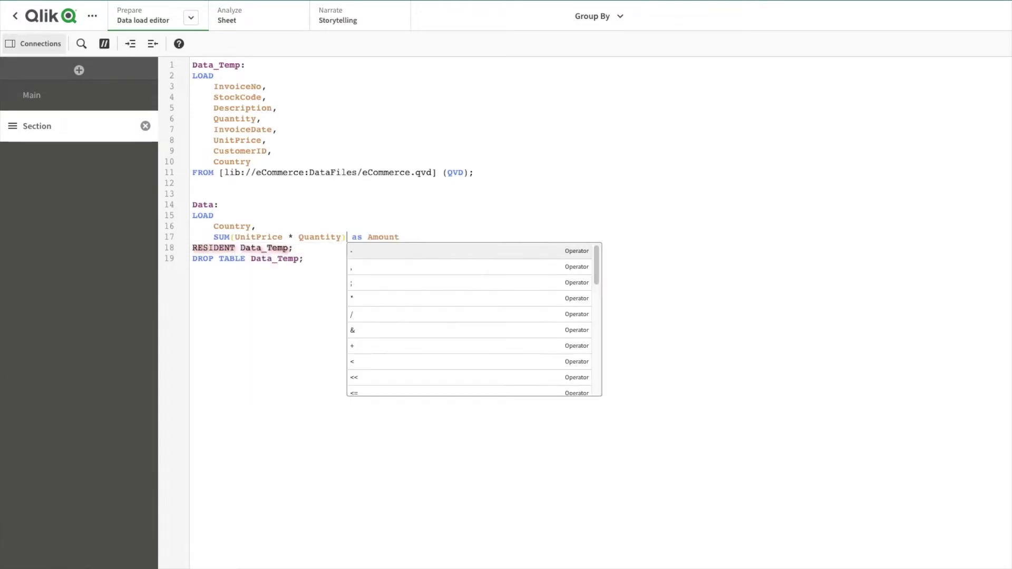
{"action": "left_click", "coordinate": [305, 238]}
Add the clause GROUP BY Country after RESIDENT Data_Temp, before the closing semicolon
{"action": "left_click", "coordinate": [291, 248]}
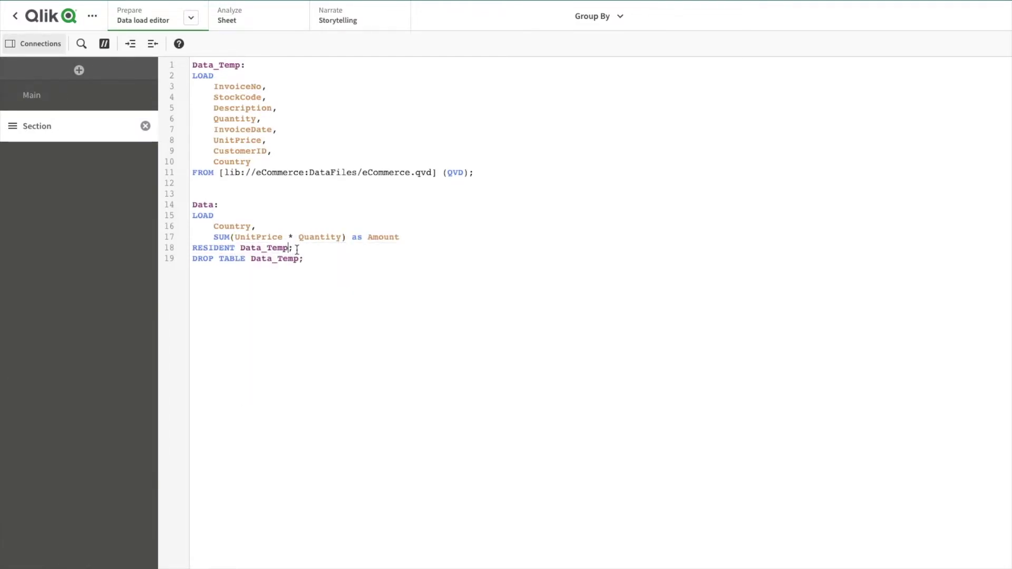
{"action": "type", "text": "GROUP BY"}
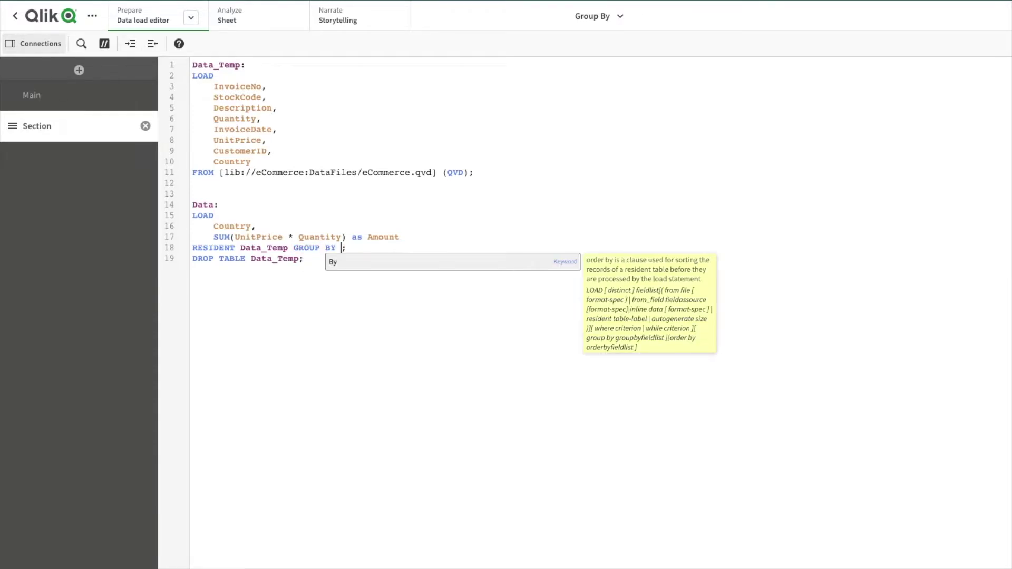
{"action": "double_click", "coordinate": [208, 249]}
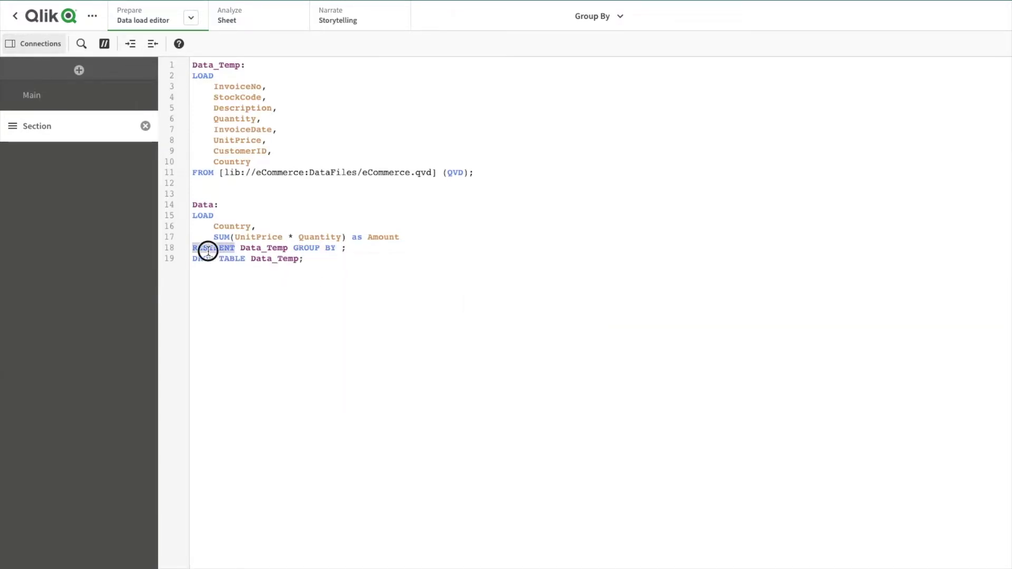
{"action": "double_click", "coordinate": [203, 173]}
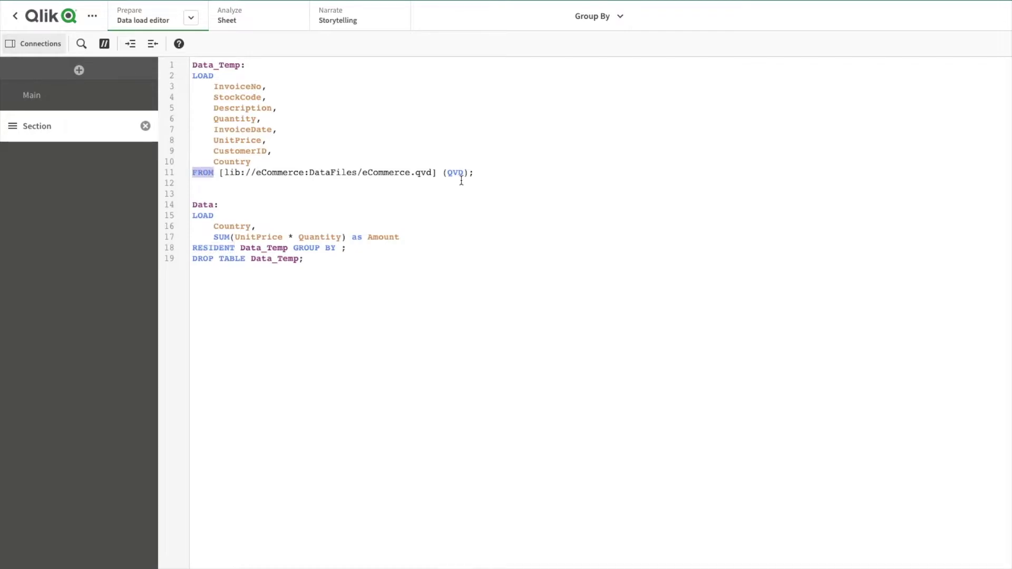
{"action": "double_click", "coordinate": [226, 251]}
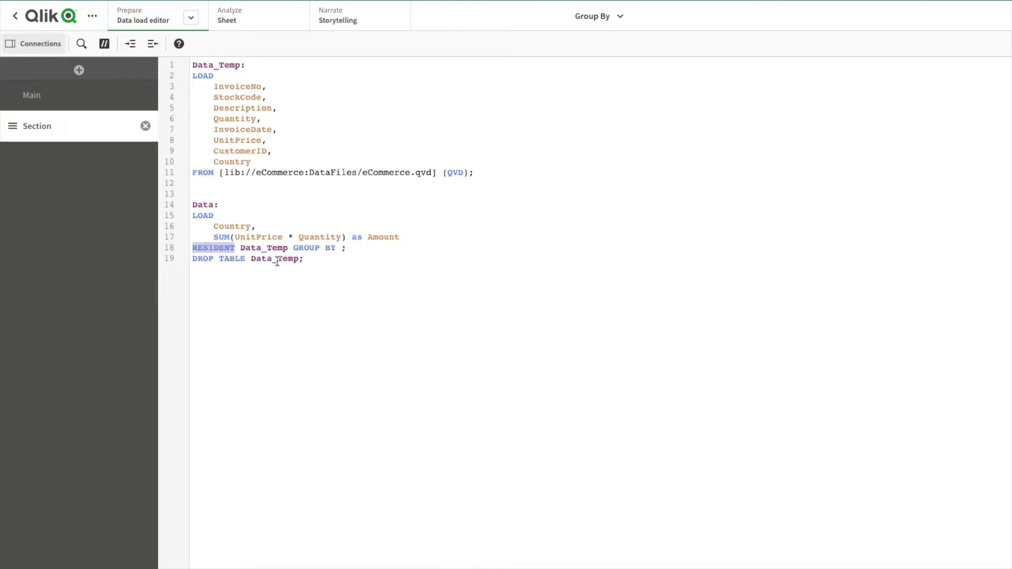
{"action": "left_click", "coordinate": [343, 247]}
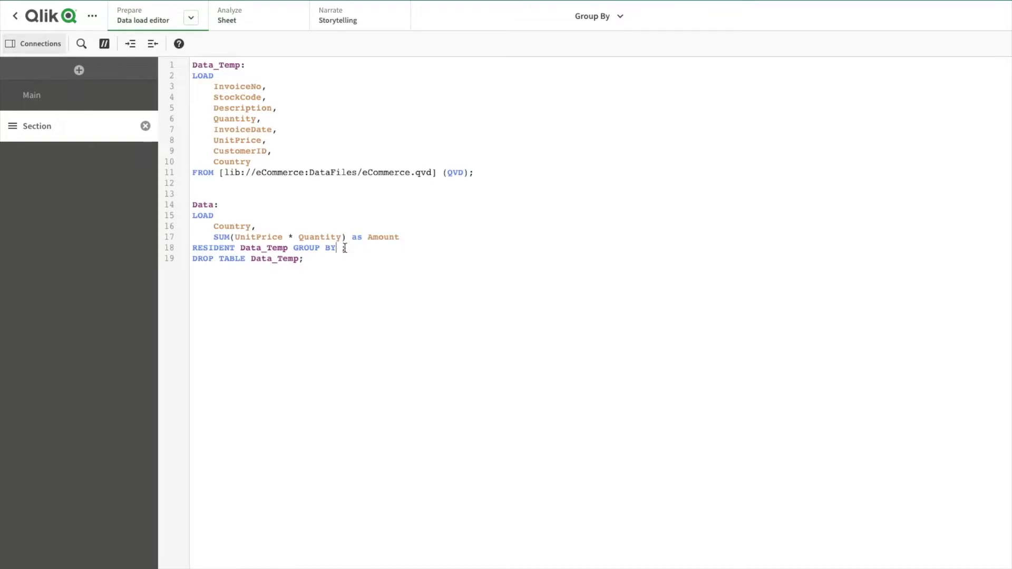
{"action": "double_click", "coordinate": [239, 226]}
{"action": "key", "text": "ctrl+c"}
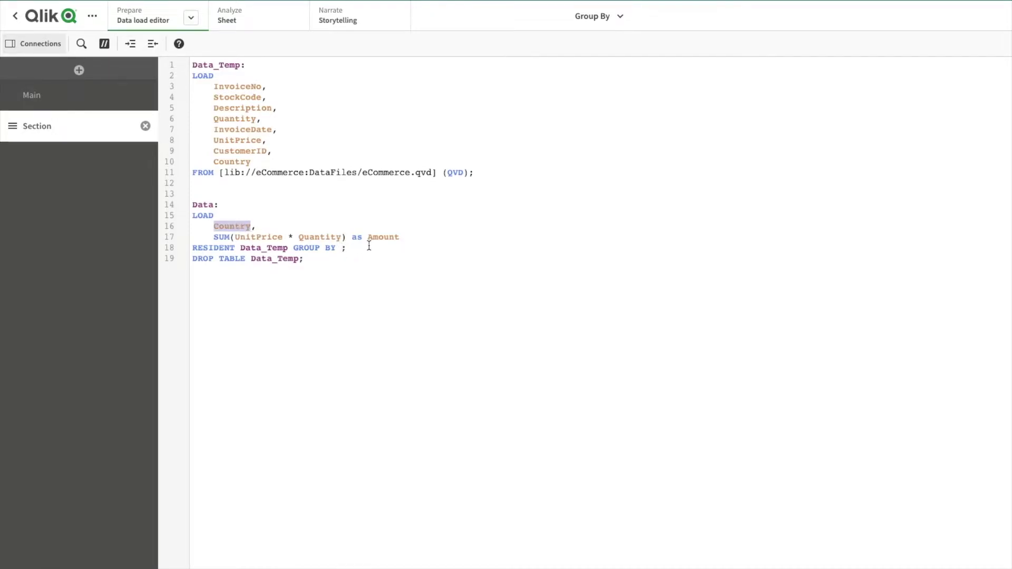
{"action": "left_click", "coordinate": [343, 248]}
{"action": "key", "text": "ctrl+v"}
{"action": "type", "text": ";"}
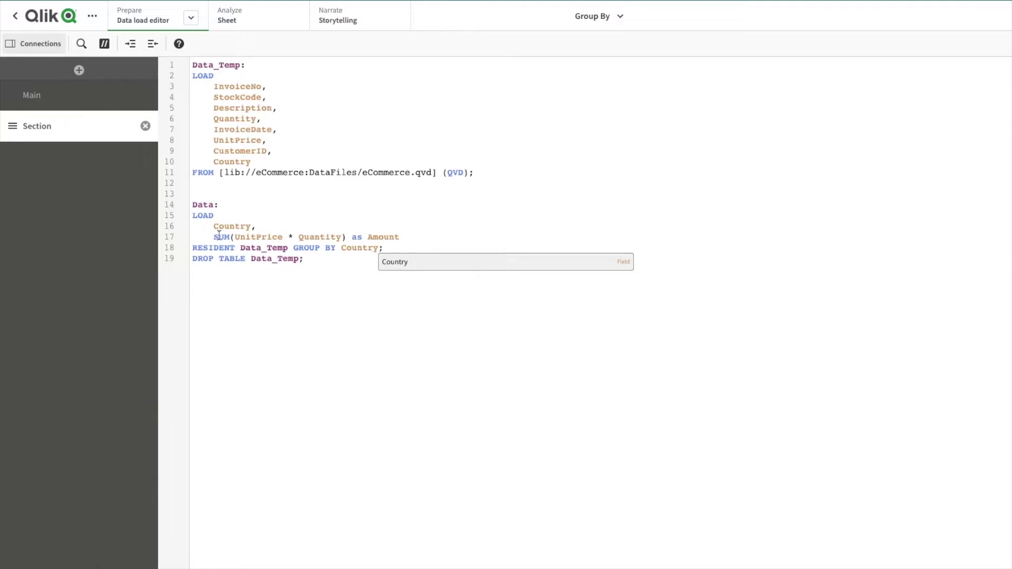
Load the data with the grouped script and open the sheet to view the amount per country
{"action": "double_click", "coordinate": [220, 225]}
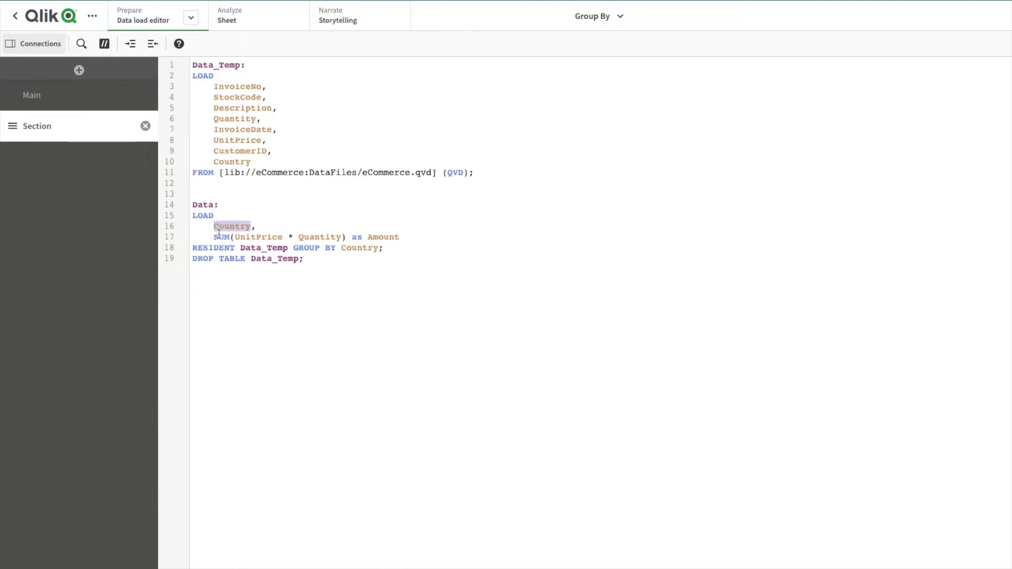
{"action": "double_click", "coordinate": [355, 249]}
{"action": "double_click", "coordinate": [233, 227]}
{"action": "left_click_drag", "start_coordinate": [215, 239], "coordinate": [346, 237]}
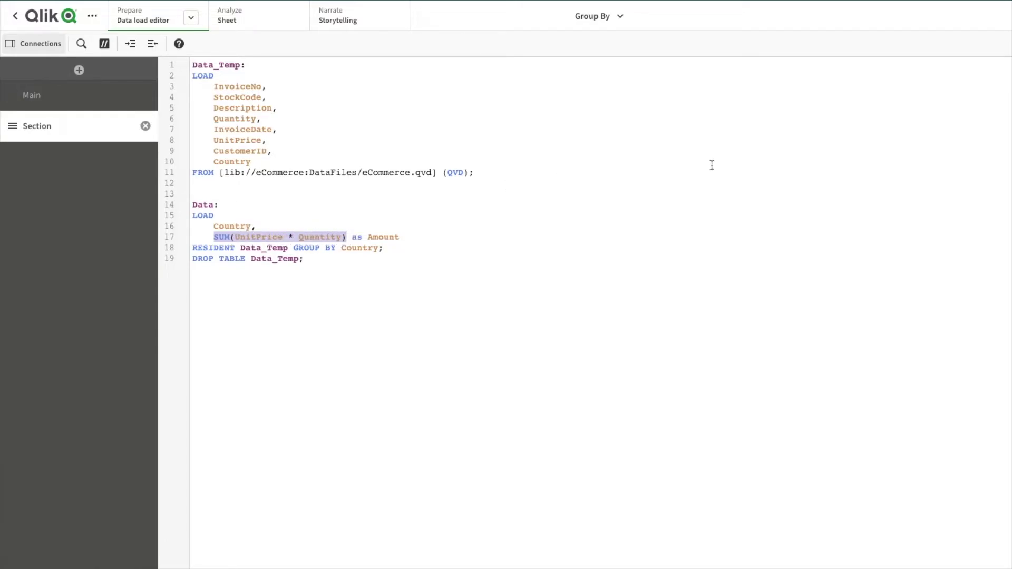
{"action": "key", "text": "ctrl+r"}
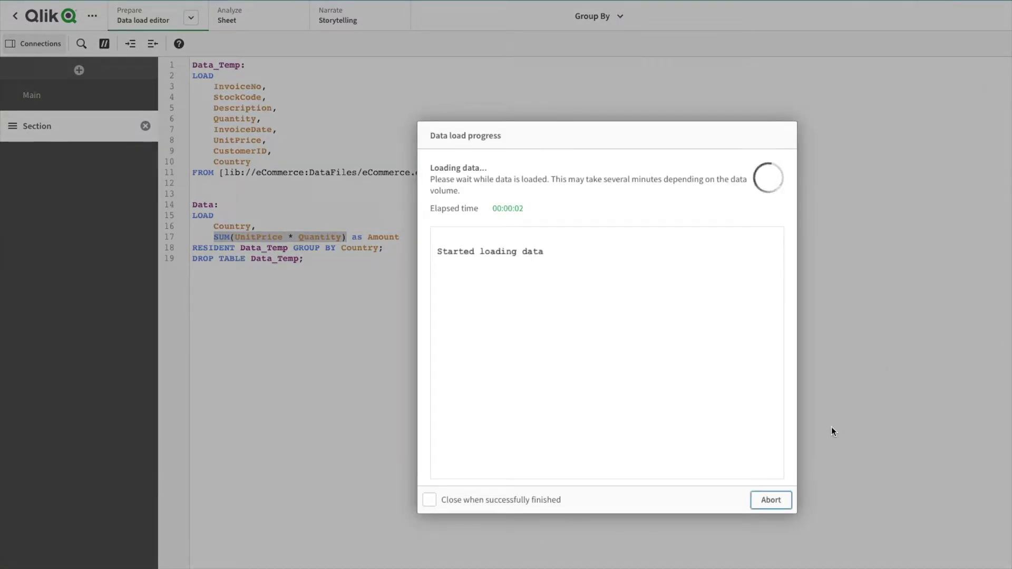
{"action": "left_click", "coordinate": [769, 500]}
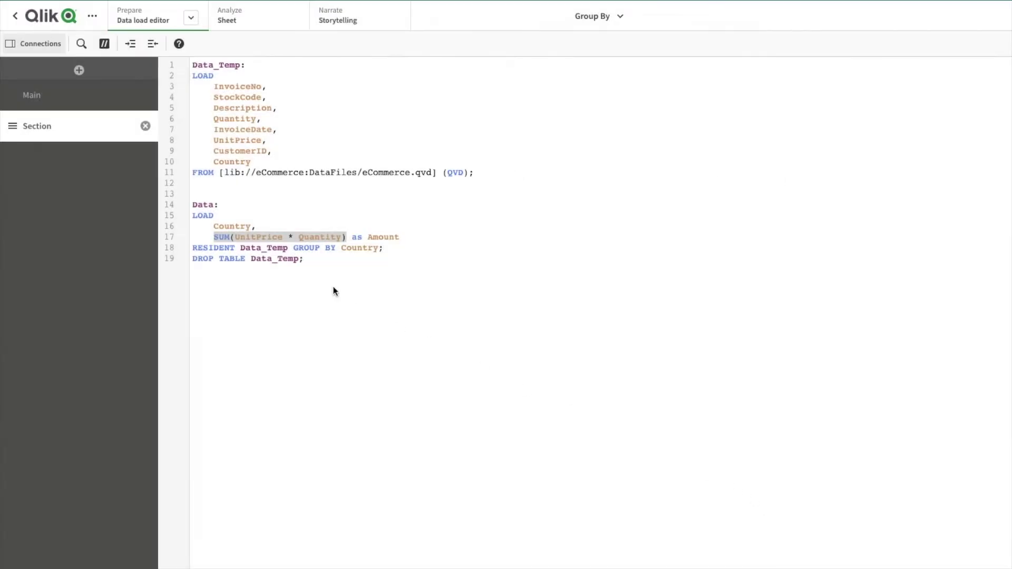
{"action": "left_click", "coordinate": [234, 227]}
{"action": "left_click", "coordinate": [233, 19]}
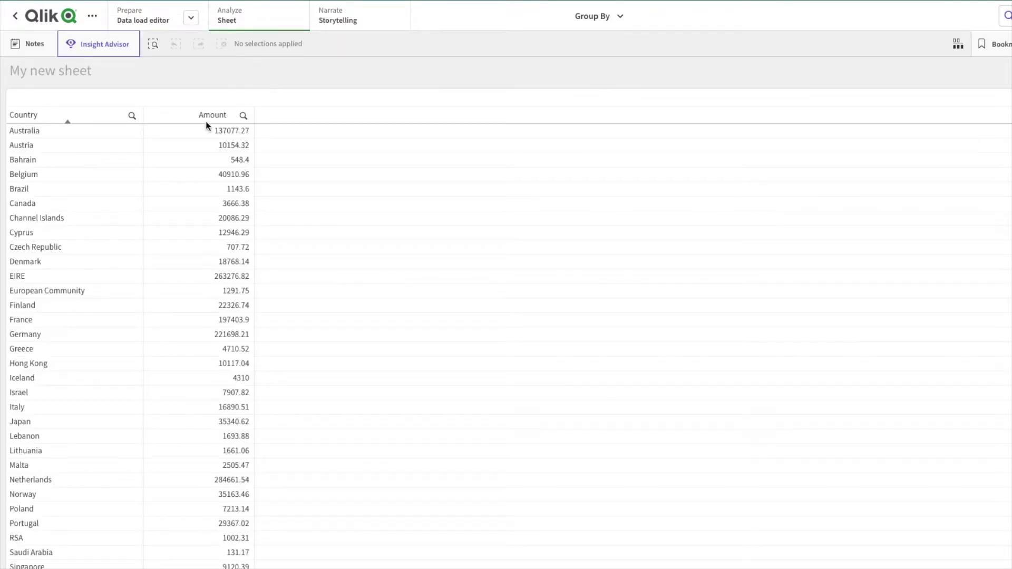
Review the amounts per country in the sheet table and preview the Data table in the data model viewer
{"action": "scroll", "coordinate": [182, 258], "scroll_direction": "down", "scroll_amount": 2}
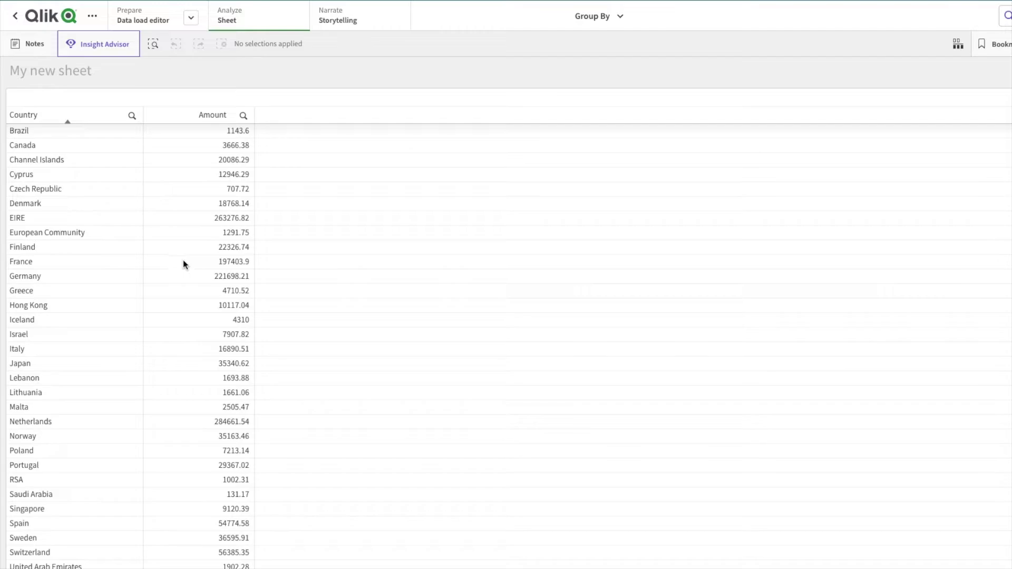
{"action": "scroll", "coordinate": [184, 264], "scroll_direction": "up", "scroll_amount": 2}
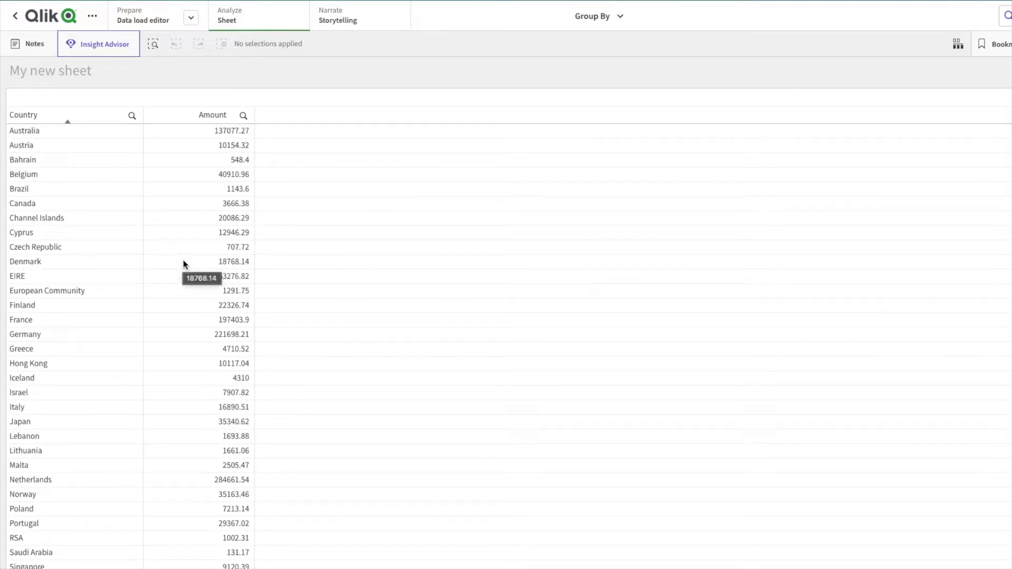
{"action": "scroll", "coordinate": [227, 208], "scroll_direction": "down", "scroll_amount": 2}
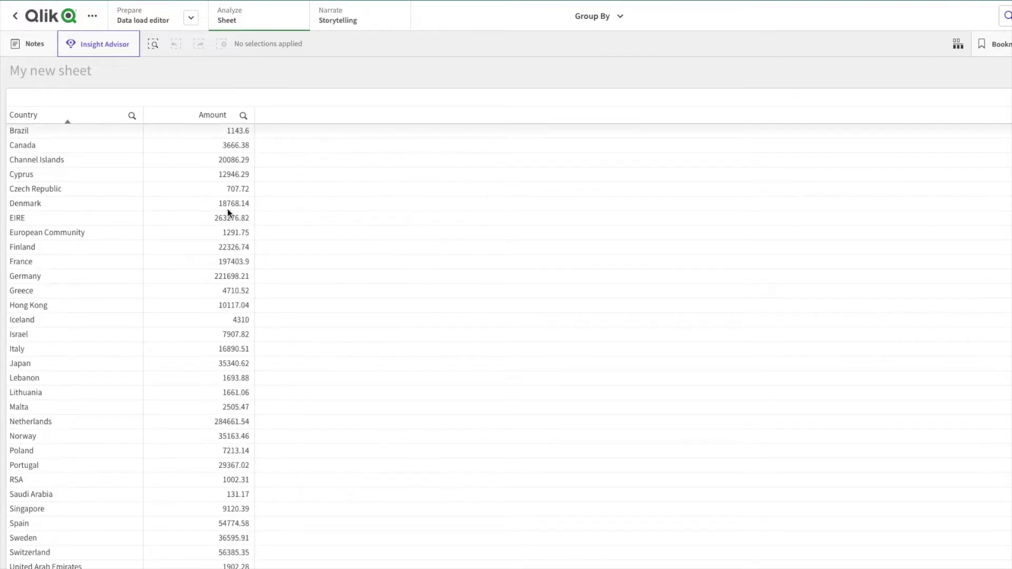
{"action": "scroll", "coordinate": [227, 213], "scroll_direction": "up", "scroll_amount": 2}
{"action": "scroll", "coordinate": [227, 213], "scroll_direction": "down", "scroll_amount": 2}
{"action": "left_click", "coordinate": [190, 18]}
{"action": "left_click", "coordinate": [161, 91]}
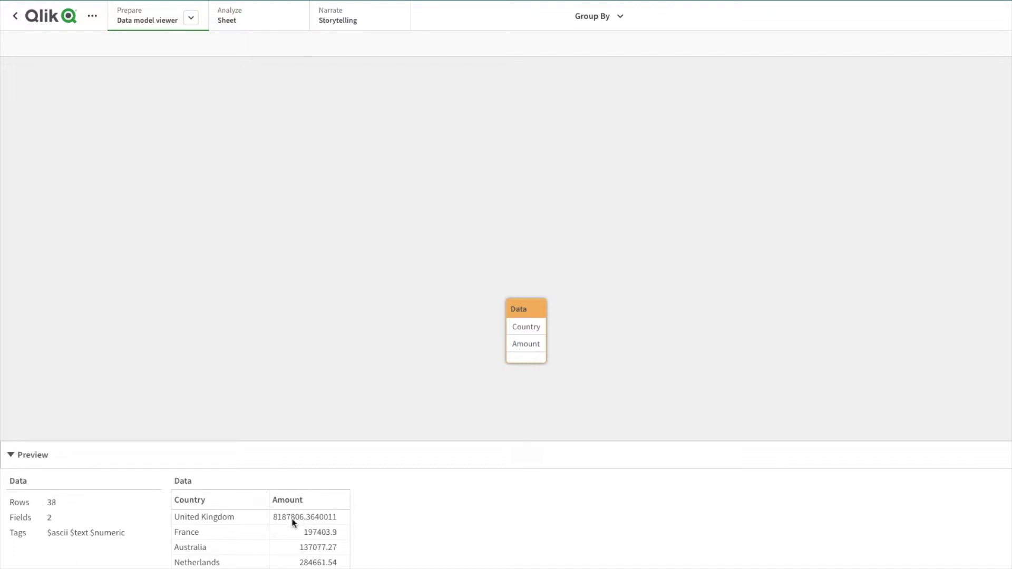
Return to the data load editor and insert an empty line after Country in the Data table's field list
{"action": "left_click", "coordinate": [190, 17]}
{"action": "left_click", "coordinate": [167, 70]}
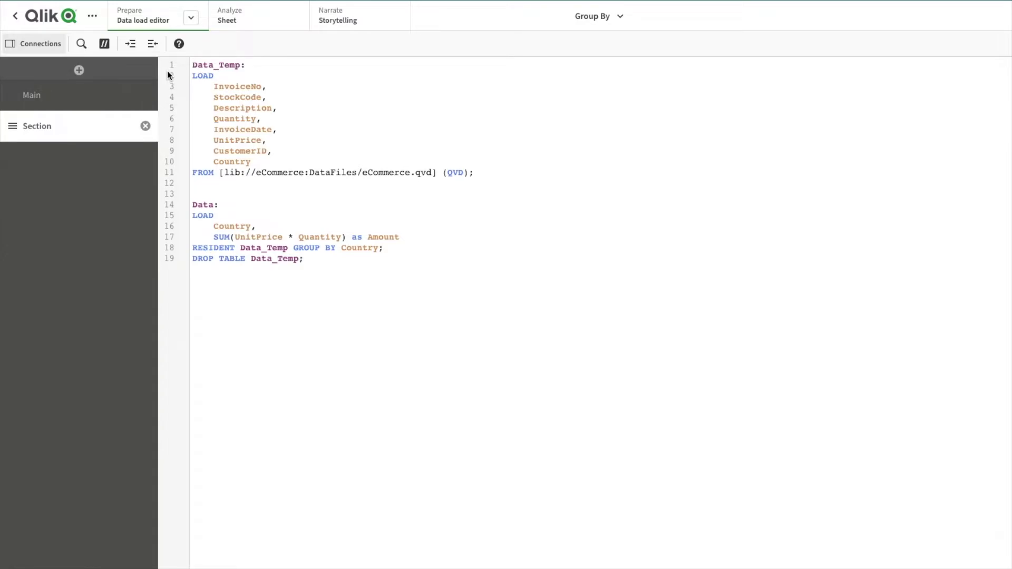
{"action": "double_click", "coordinate": [243, 225]}
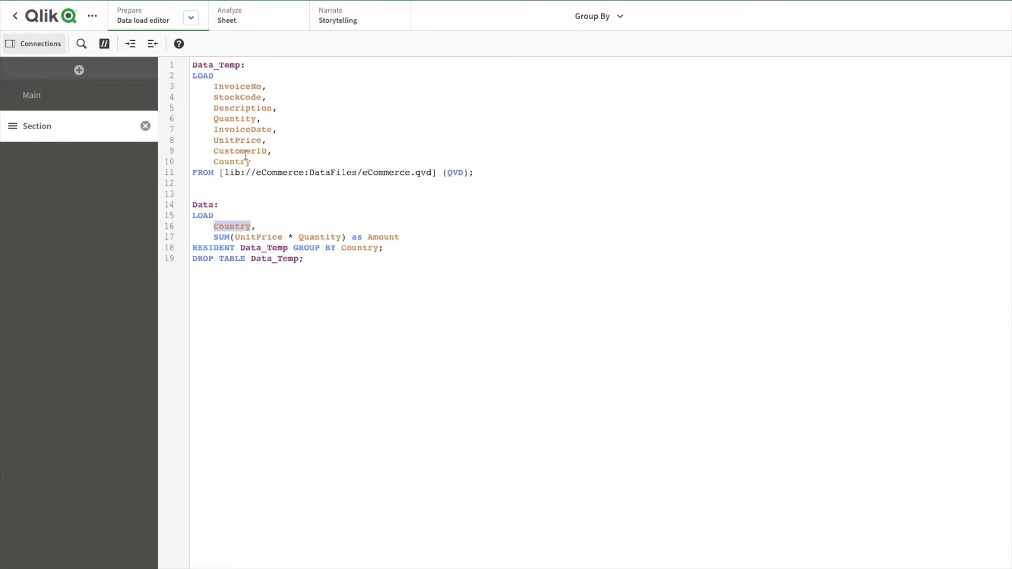
{"action": "double_click", "coordinate": [243, 109]}
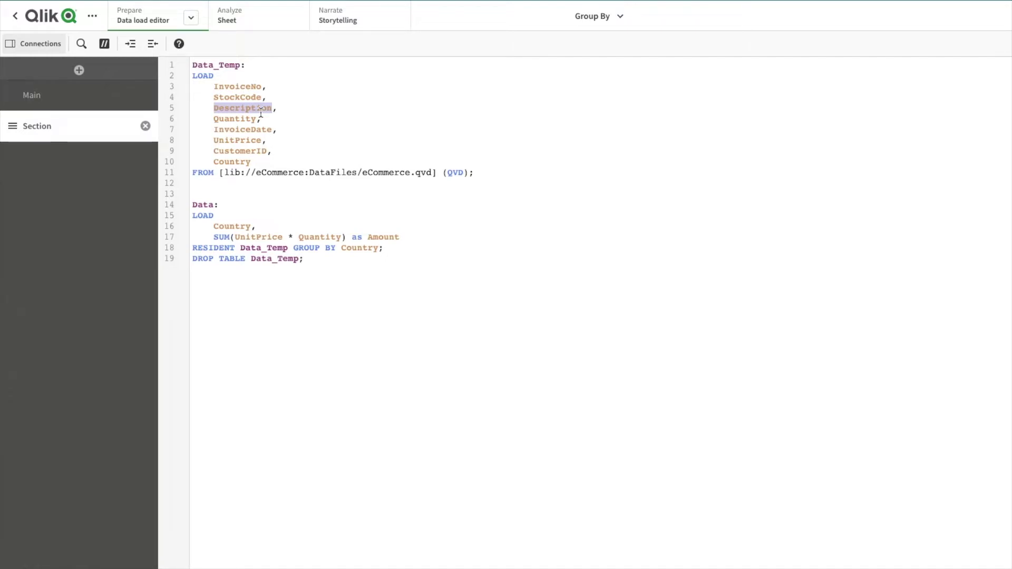
{"action": "right_click", "coordinate": [259, 112]}
{"action": "left_click", "coordinate": [280, 191]}
{"action": "left_click", "coordinate": [259, 228]}
{"action": "key", "text": "Return"}
{"action": "key", "text": "ctrl+v"}
{"action": "key", "text": "Return"}
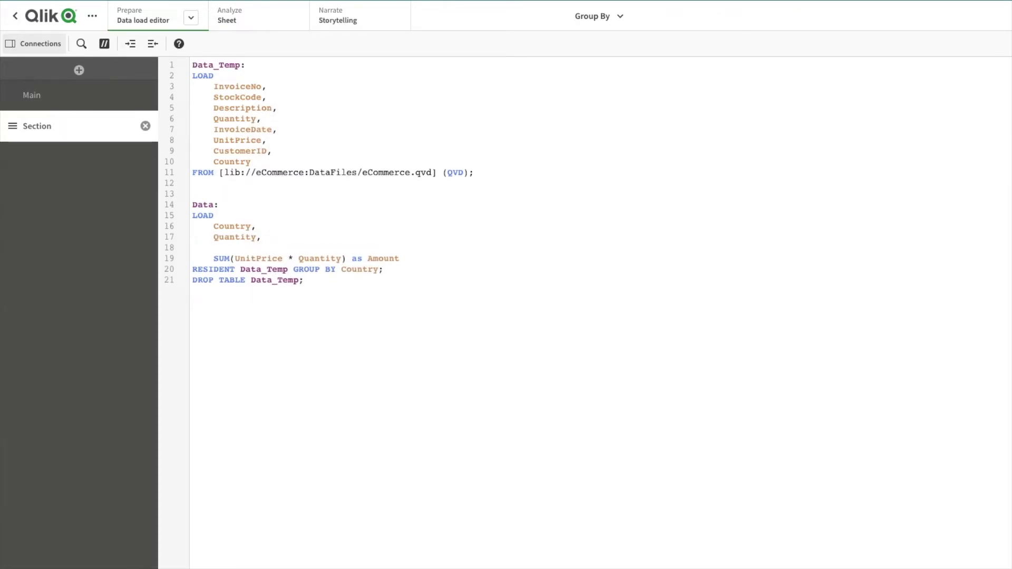
{"action": "key", "text": "ctrl+z"}
Copy the Description field from Data_Temp into the empty line below Country in the Data table, followed by a comma
{"action": "double_click", "coordinate": [228, 108]}
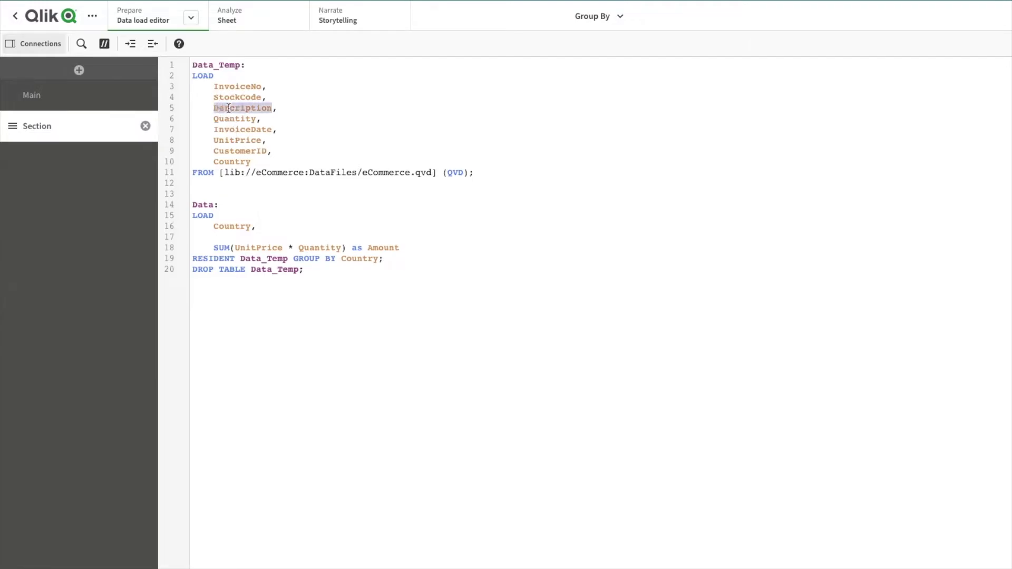
{"action": "left_click", "coordinate": [243, 240]}
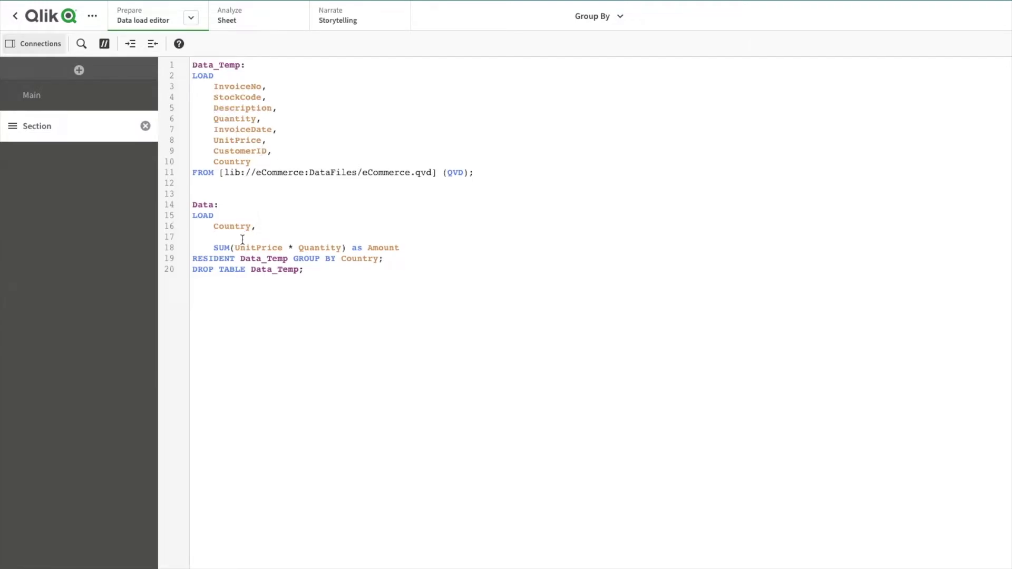
{"action": "key", "text": "ctrl+v"}
{"action": "type", "text": ","}
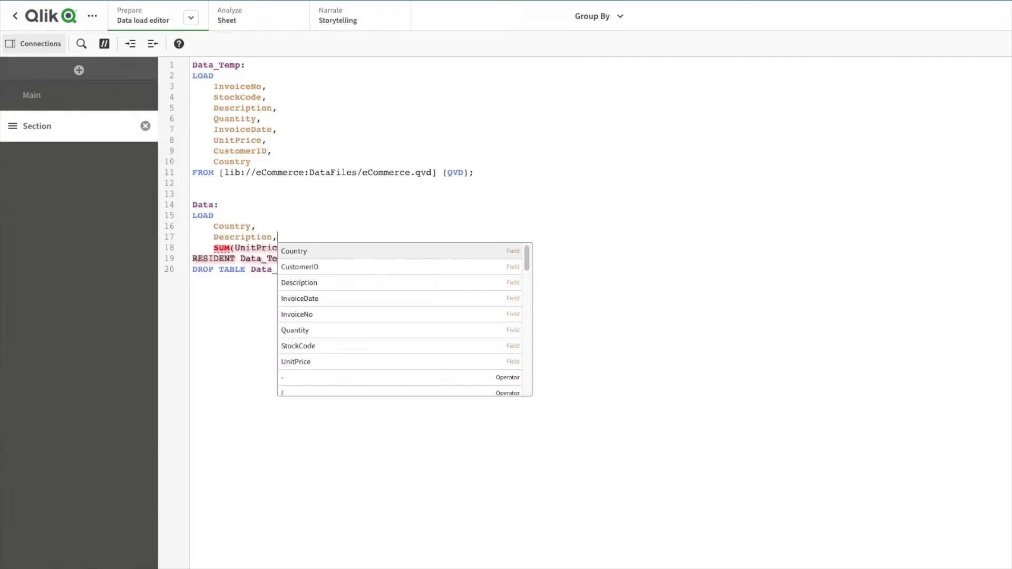
{"action": "key", "text": "Escape"}
{"action": "left_click", "coordinate": [256, 226]}
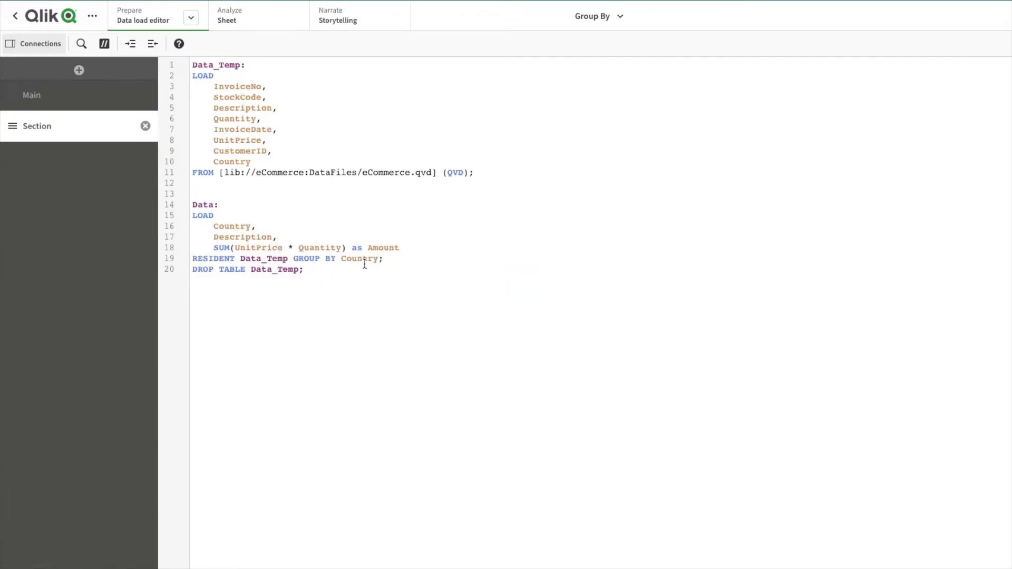
{"action": "left_click_drag", "start_coordinate": [281, 237], "coordinate": [188, 226]}
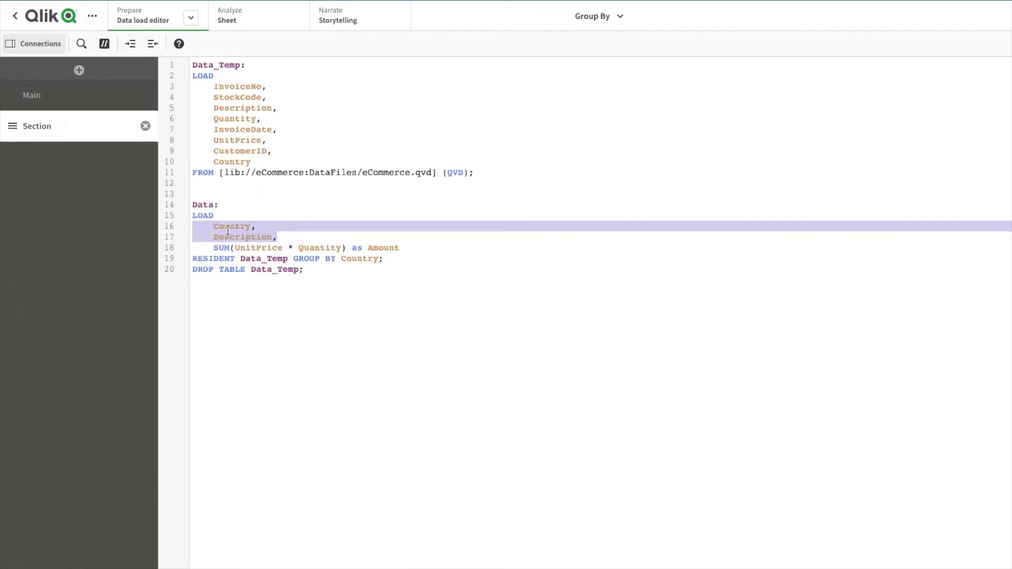
{"action": "left_click", "coordinate": [379, 258]}
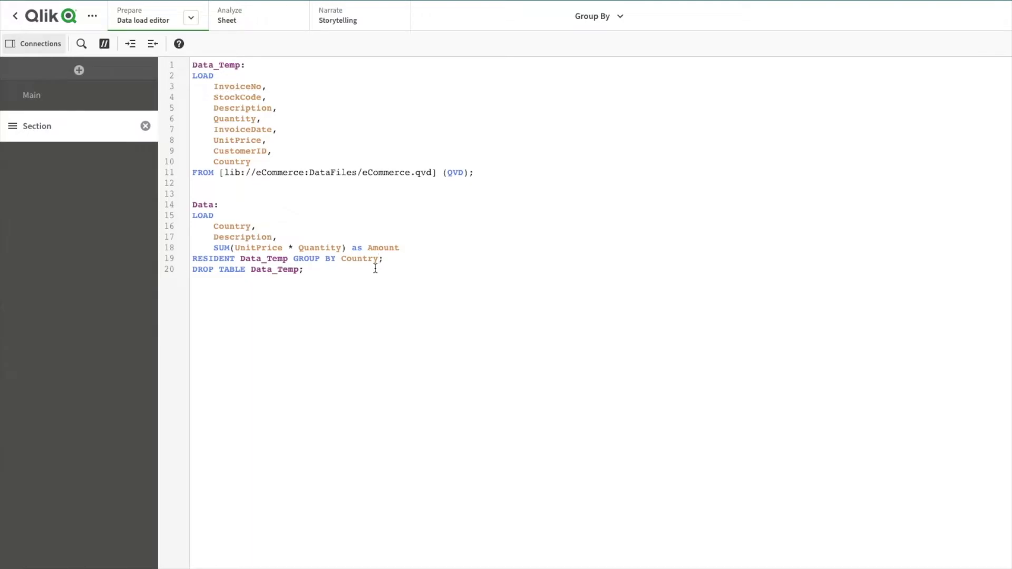
{"action": "left_click_drag", "start_coordinate": [212, 249], "coordinate": [346, 249]}
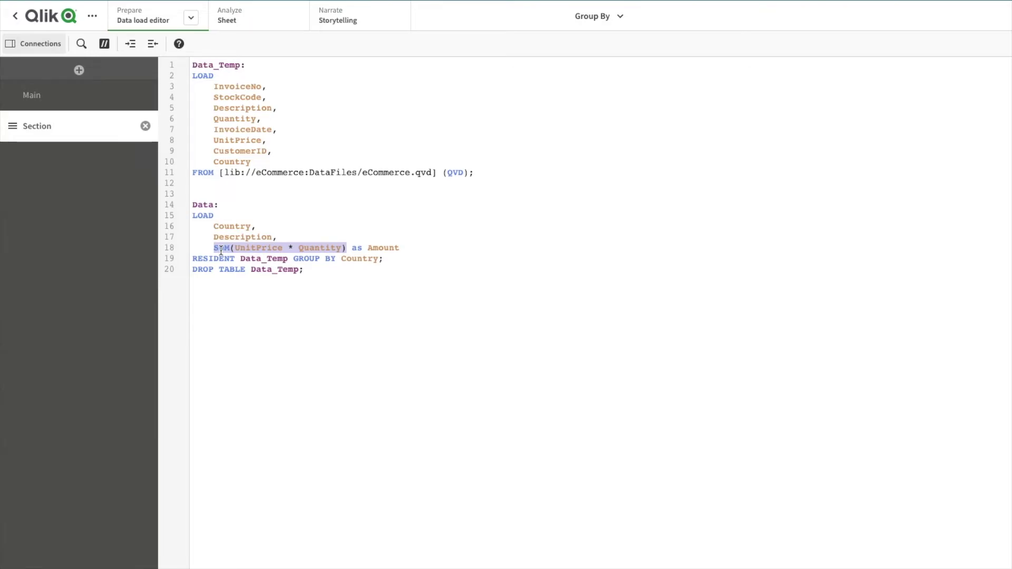
{"action": "left_click", "coordinate": [277, 238]}
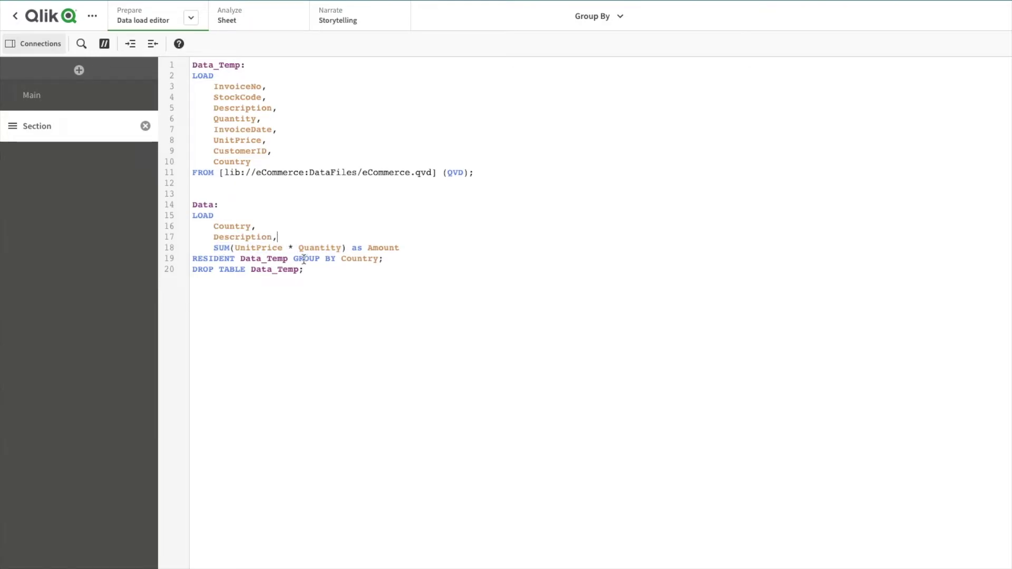
{"action": "left_click_drag", "start_coordinate": [278, 238], "coordinate": [190, 226]}
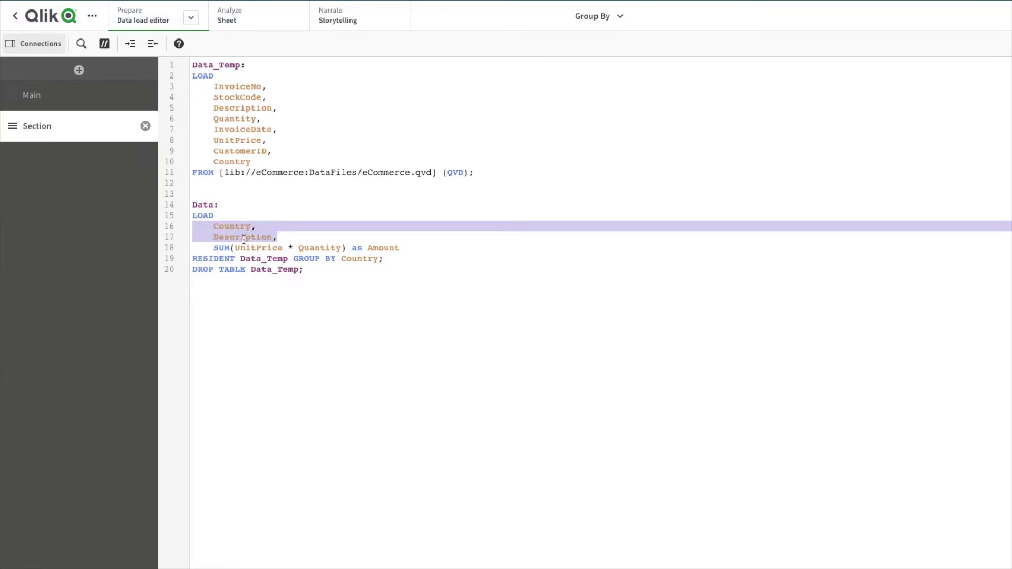
{"action": "left_click", "coordinate": [376, 262]}
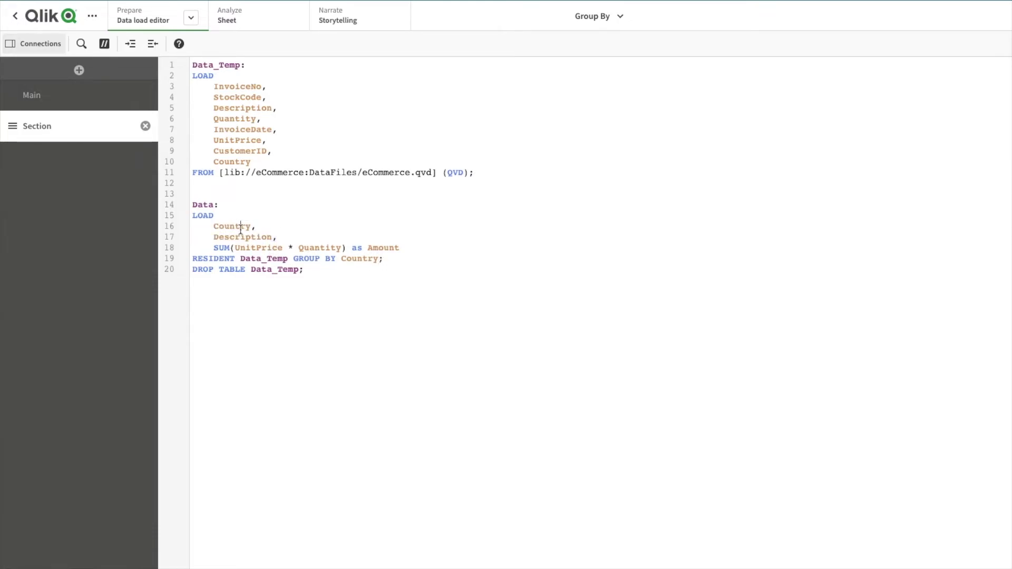
Add Description after Country in the GROUP BY clause of the Data table, separated by a comma
{"action": "double_click", "coordinate": [243, 237]}
{"action": "left_click_drag", "start_coordinate": [243, 237], "coordinate": [379, 261]}
{"action": "left_click", "coordinate": [378, 260]}
{"action": "type", "text": ", Description"}
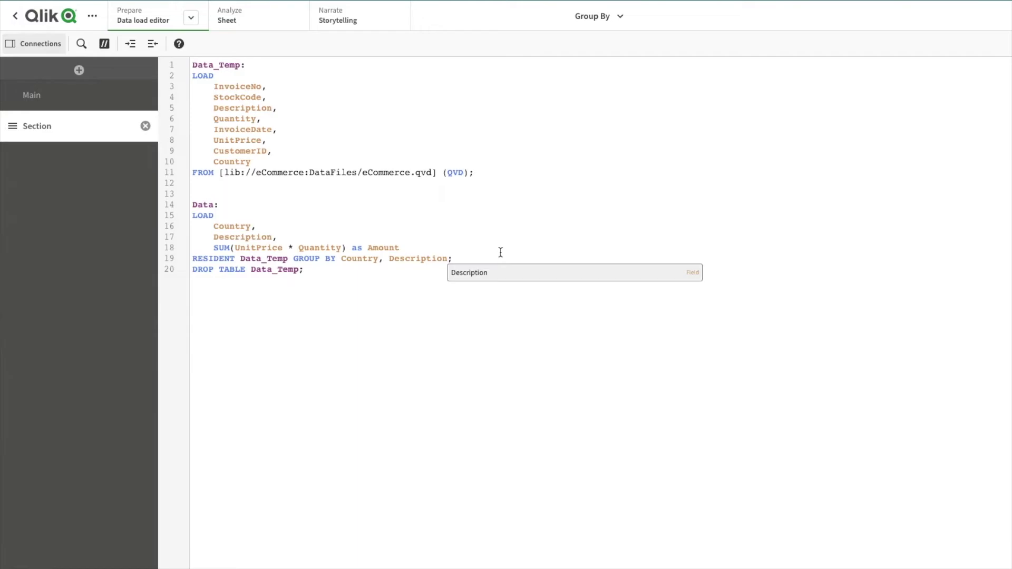
{"action": "key", "text": "ctrl+shift+Left"}
Load the data with the extended grouping and compare the lines fetched for Data_Temp and Data in the progress log
{"action": "key", "text": "ctrl+r"}
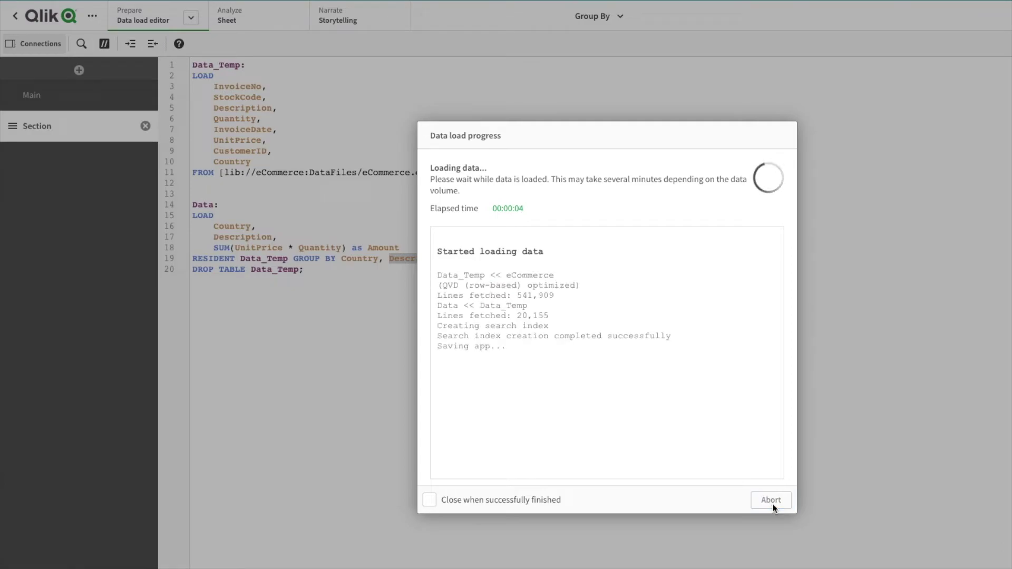
{"action": "left_click_drag", "start_coordinate": [518, 317], "coordinate": [558, 319]}
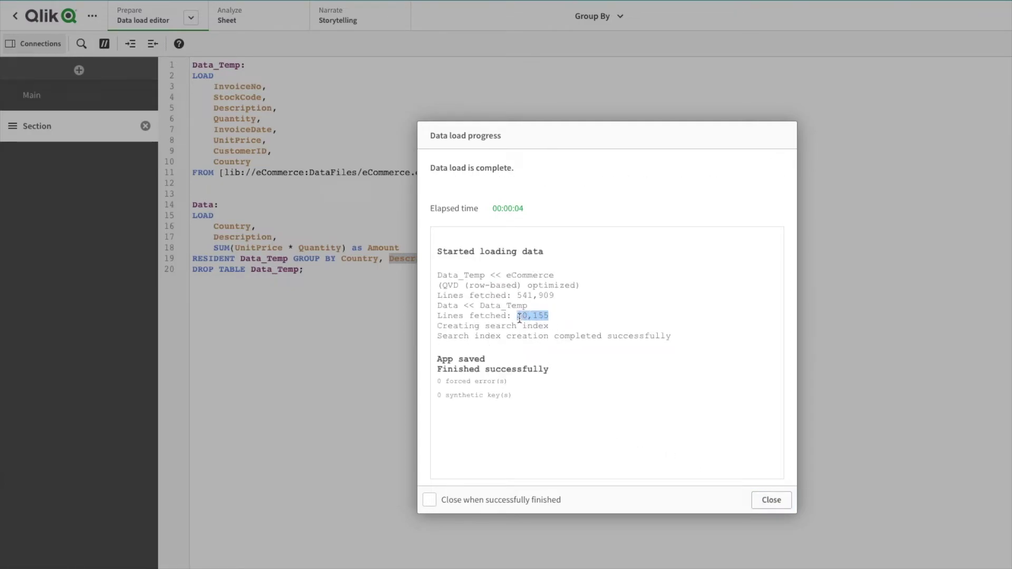
{"action": "left_click_drag", "start_coordinate": [517, 296], "coordinate": [560, 294]}
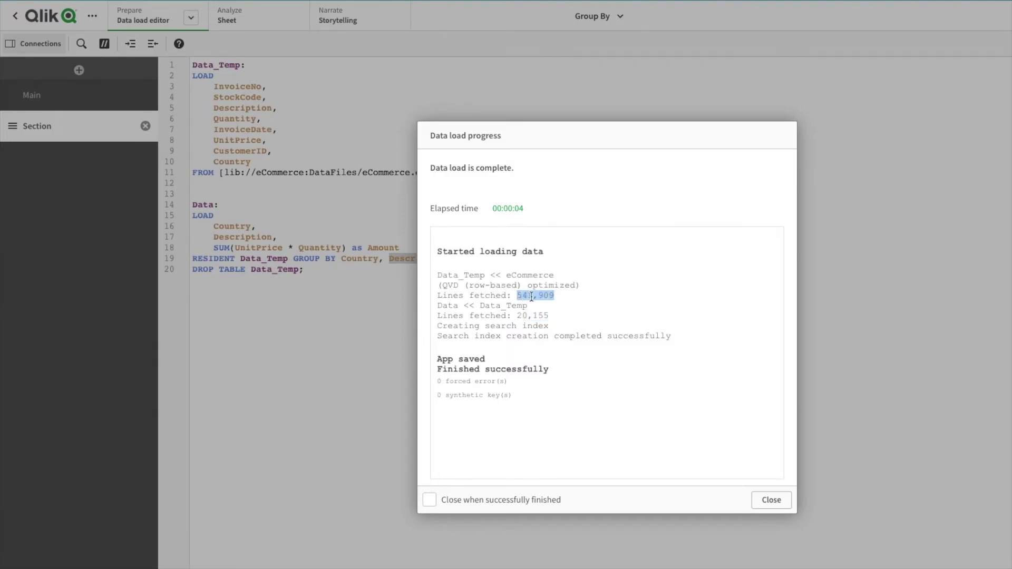
{"action": "mouse_move", "coordinate": [548, 316]}
{"action": "left_mouse_down"}
{"action": "mouse_move", "coordinate": [578, 316]}
{"action": "mouse_move", "coordinate": [555, 319]}
{"action": "left_mouse_up"}
{"action": "left_click", "coordinate": [574, 342]}
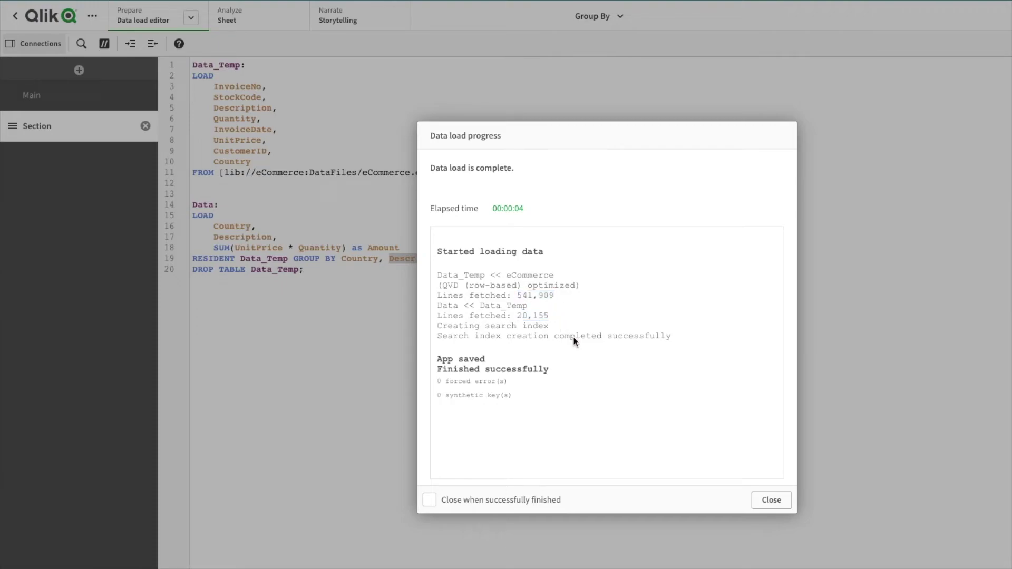
{"action": "left_click", "coordinate": [771, 500]}
Edit the sheet and add Description as a table column between Country and Amount, and finish editing
{"action": "left_click", "coordinate": [236, 26]}
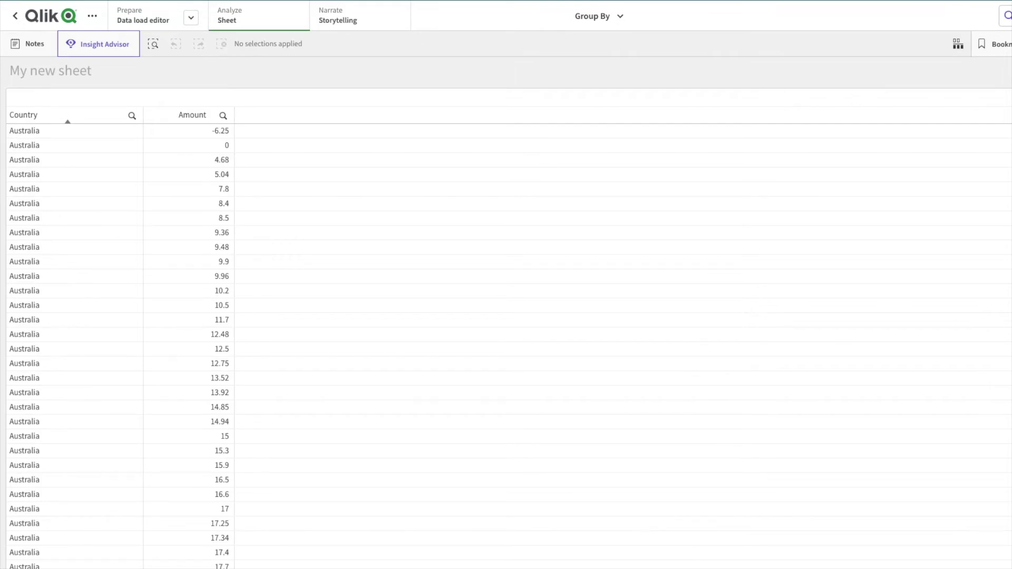
{"action": "key", "text": "ctrl+e"}
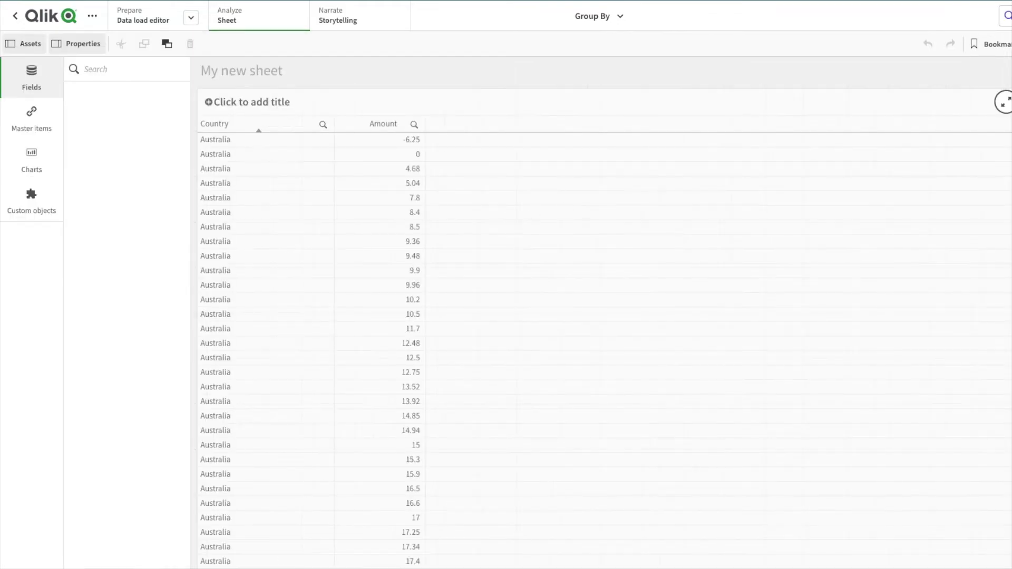
{"action": "left_click", "coordinate": [511, 195]}
{"action": "left_click_drag", "start_coordinate": [91, 153], "coordinate": [379, 238]}
{"action": "left_click", "coordinate": [557, 318]}
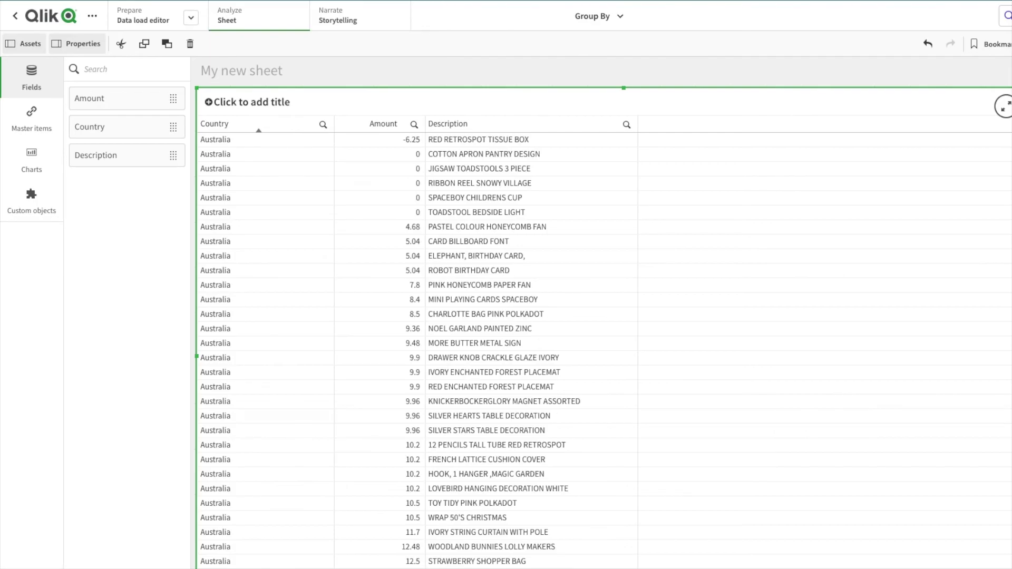
{"action": "left_click", "coordinate": [1009, 44]}
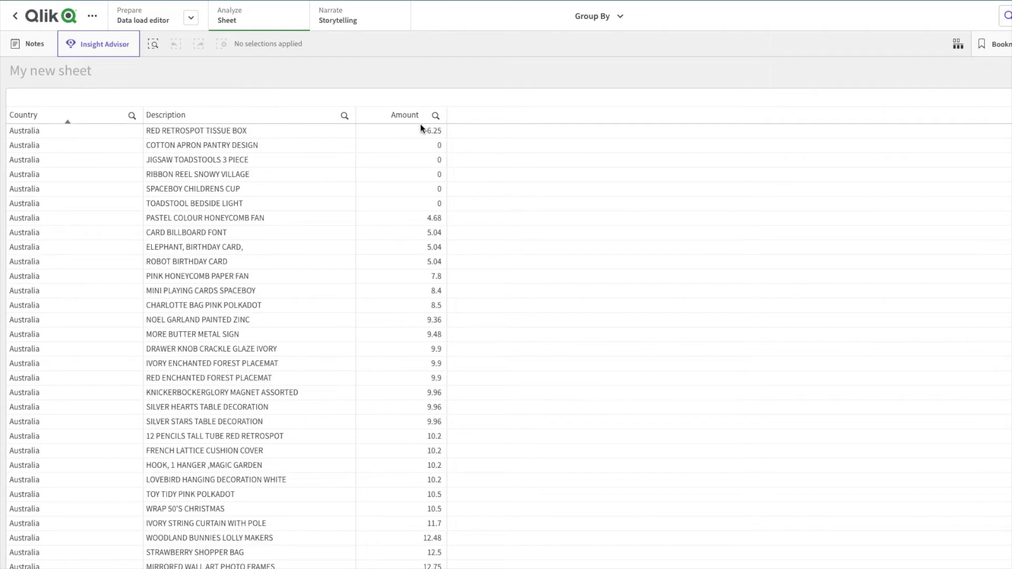
Sort the table by Amount in ascending order and filter it to the country United Kingdom
{"action": "left_click", "coordinate": [400, 115]}
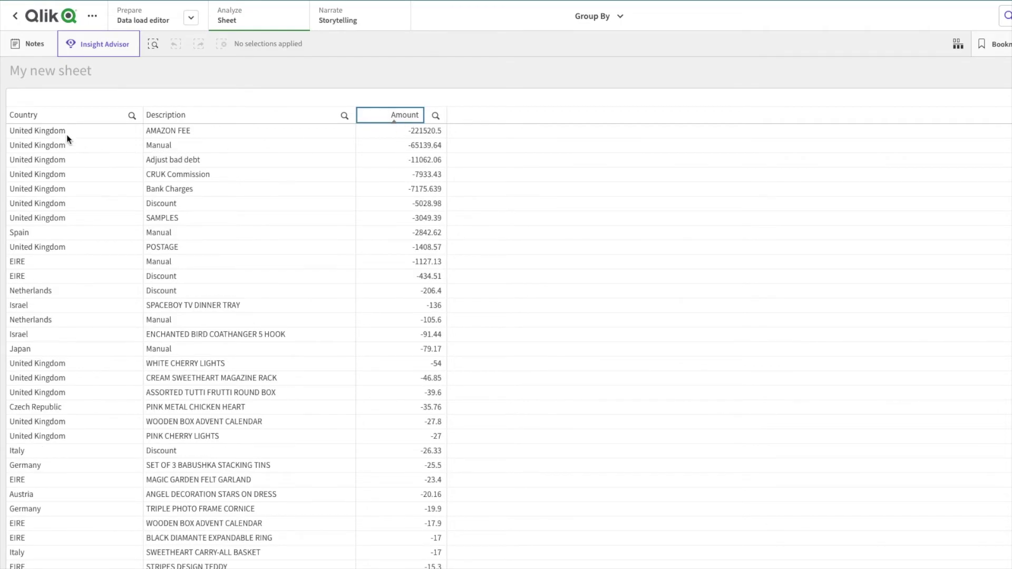
{"action": "left_click", "coordinate": [56, 132]}
{"action": "left_click", "coordinate": [471, 61]}
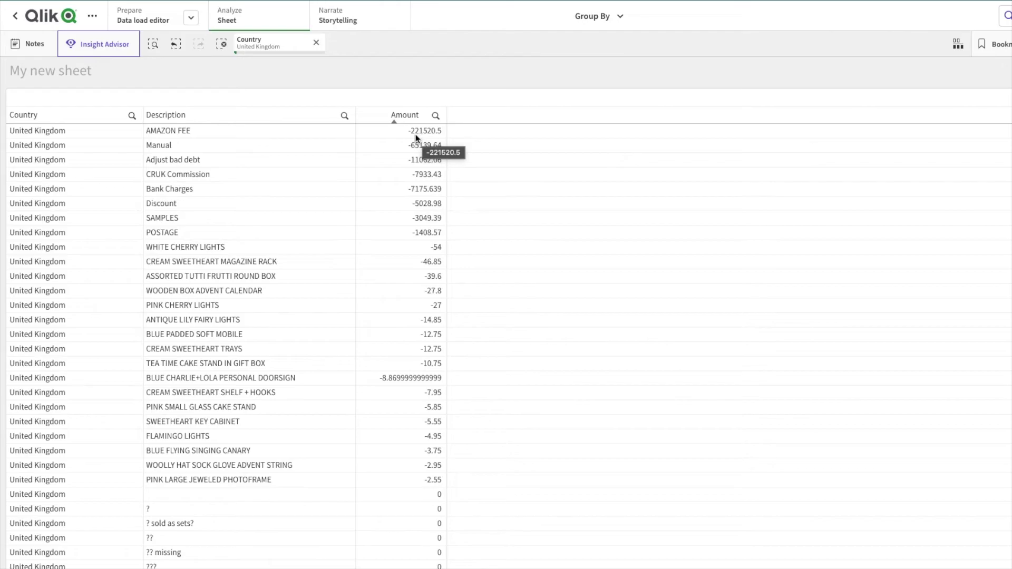
Examine the United Kingdom's amounts per description throughout the table
{"action": "scroll", "coordinate": [236, 342], "scroll_direction": "down", "scroll_amount": 15}
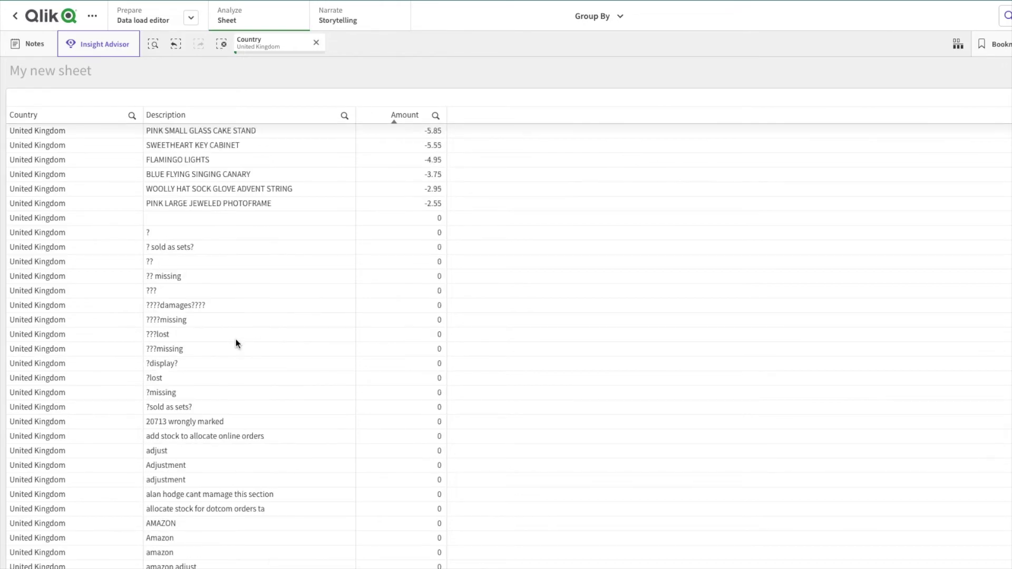
{"action": "scroll", "coordinate": [235, 343], "scroll_direction": "down", "scroll_amount": 20}
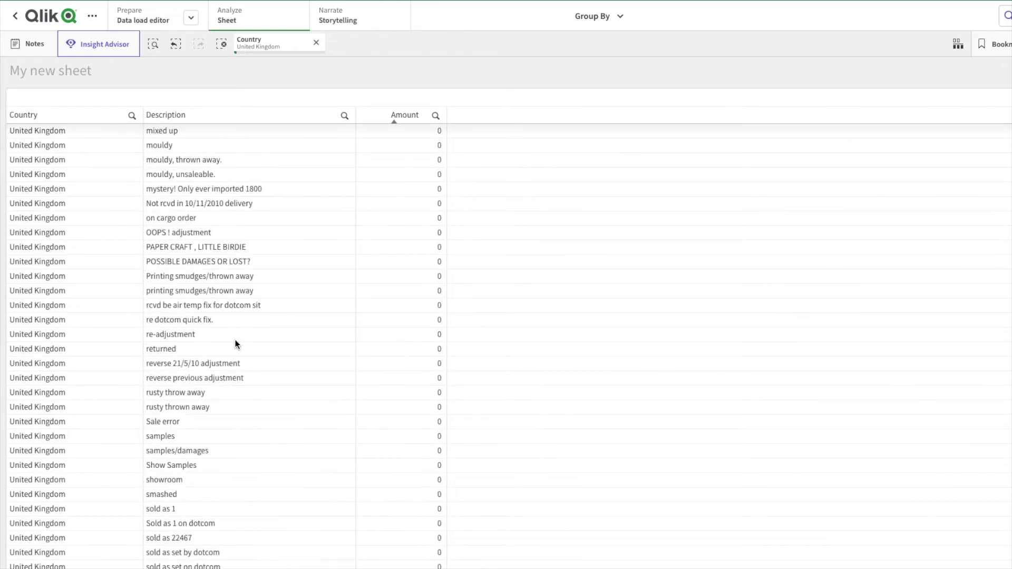
{"action": "scroll", "coordinate": [235, 344], "scroll_direction": "down", "scroll_amount": 20}
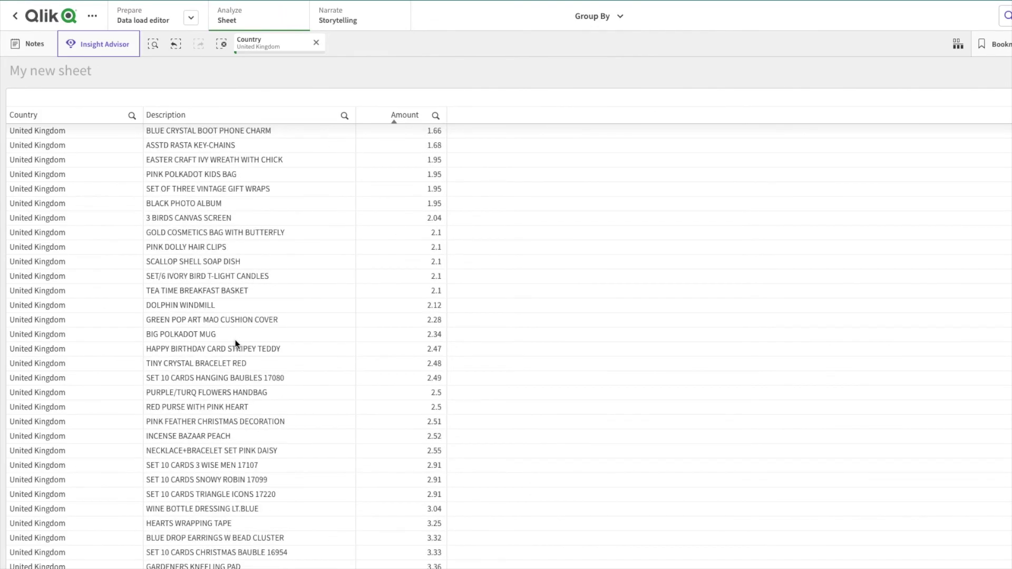
{"action": "scroll", "coordinate": [235, 344], "scroll_direction": "up", "scroll_amount": 15}
{"action": "scroll", "coordinate": [235, 344], "scroll_direction": "up", "scroll_amount": 20}
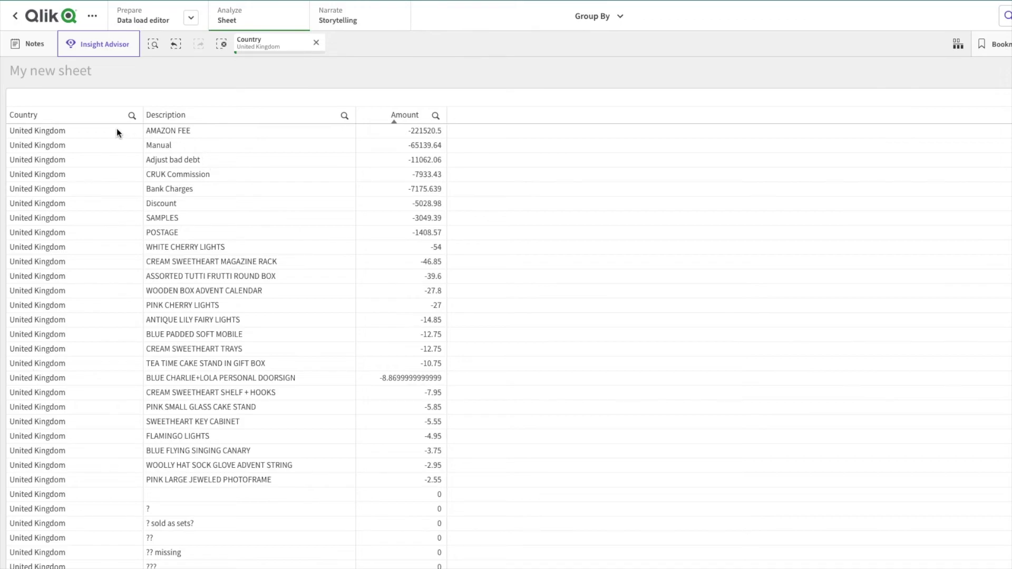
{"action": "left_click_drag", "start_coordinate": [75, 131], "coordinate": [214, 134]}
Return to the data load editor and review the Data_Temp load statement and the Country field in both tables
{"action": "left_click", "coordinate": [144, 26]}
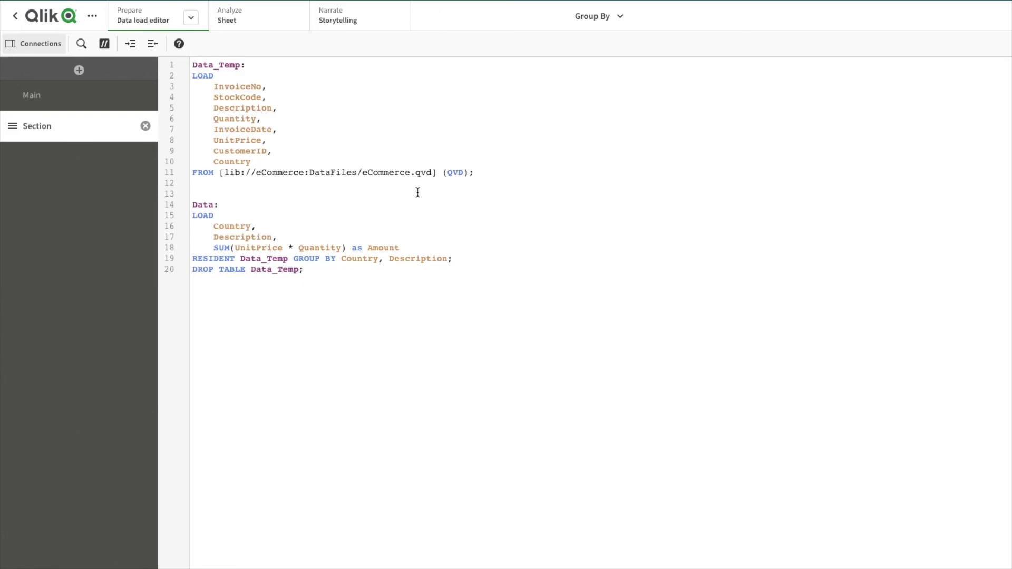
{"action": "left_click_drag", "start_coordinate": [477, 173], "coordinate": [197, 61]}
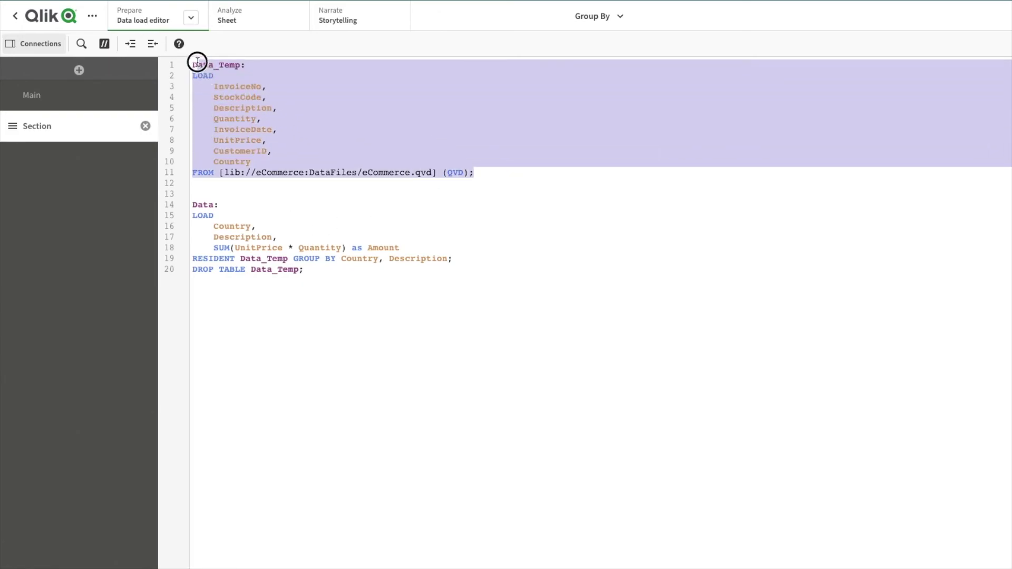
{"action": "double_click", "coordinate": [237, 161]}
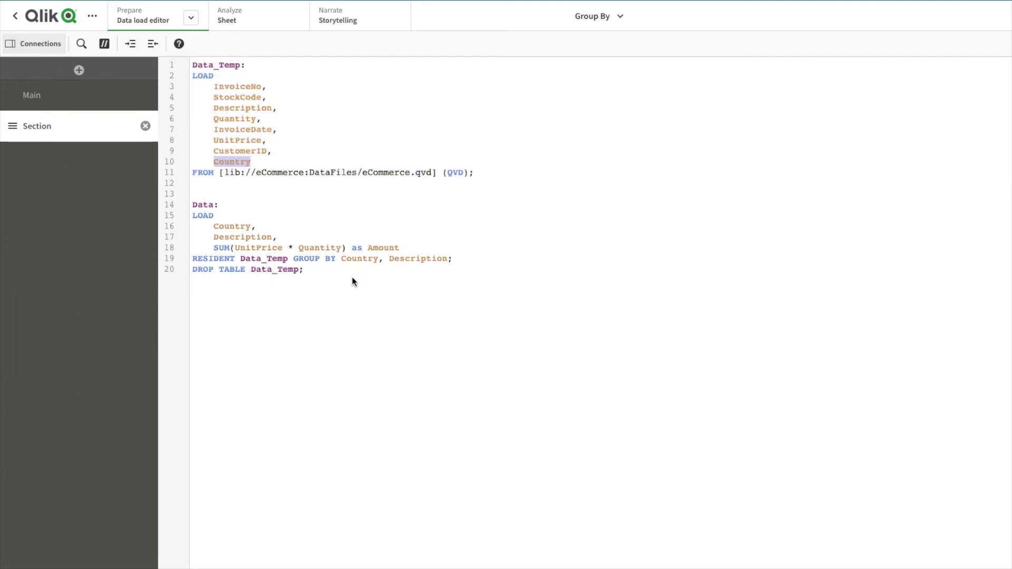
{"action": "double_click", "coordinate": [228, 227]}
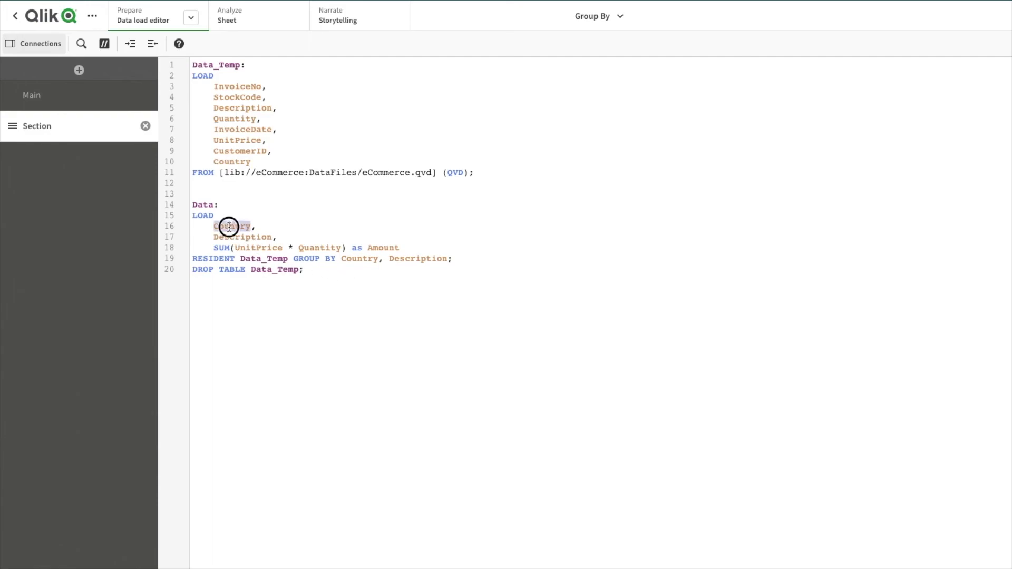